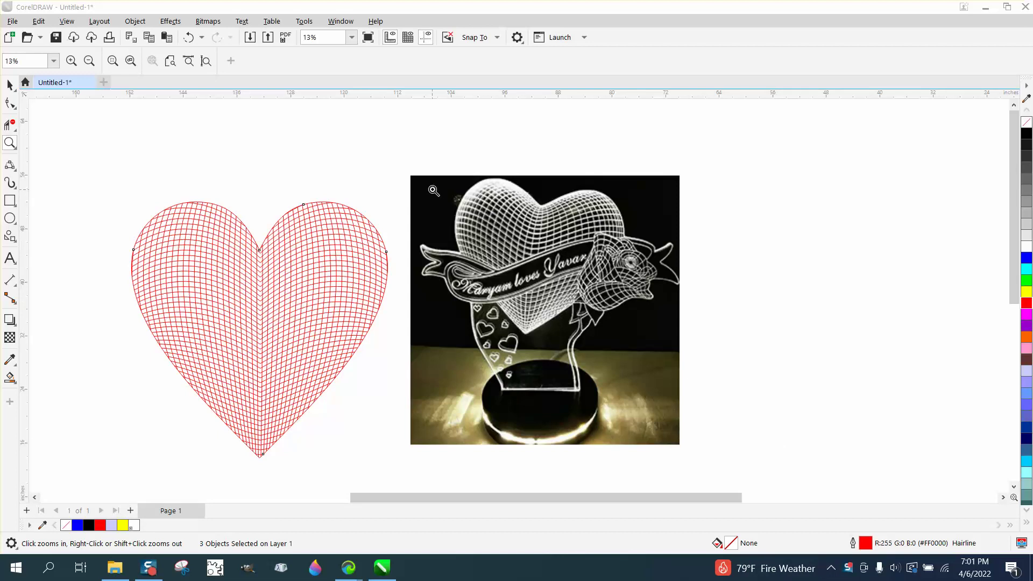
Step: Zoom in on the reference heart-lamp photo and drag it right, clear of the red grid heart
left_click_drag(434, 190, 743, 376)
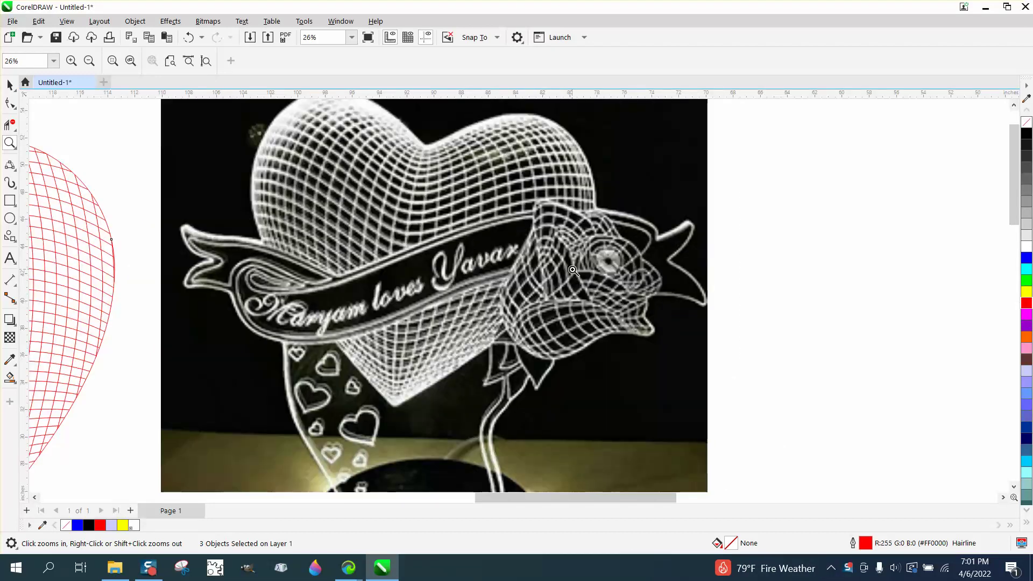
scroll(475, 193, "down", 1)
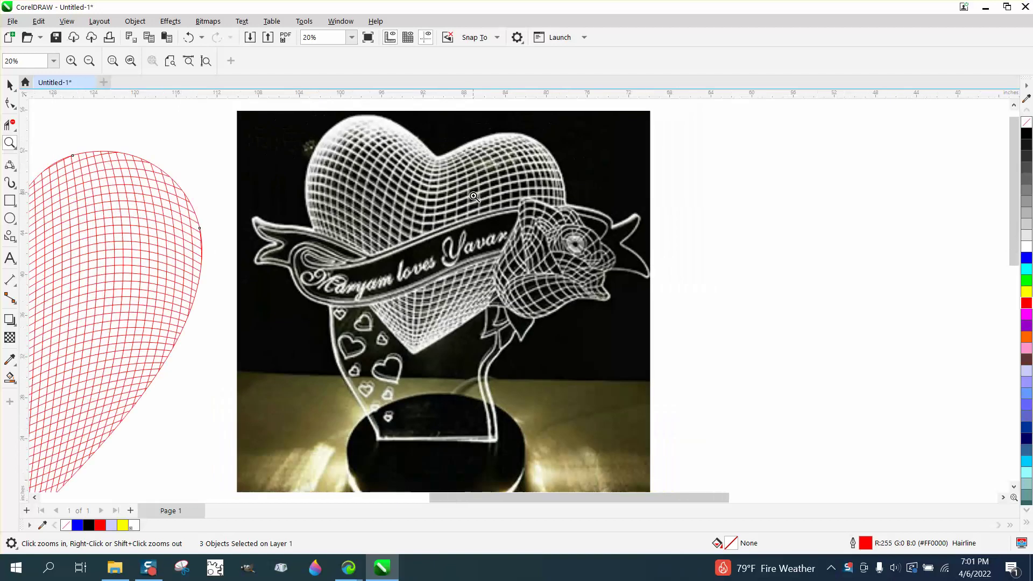
scroll(473, 196, "down", 1)
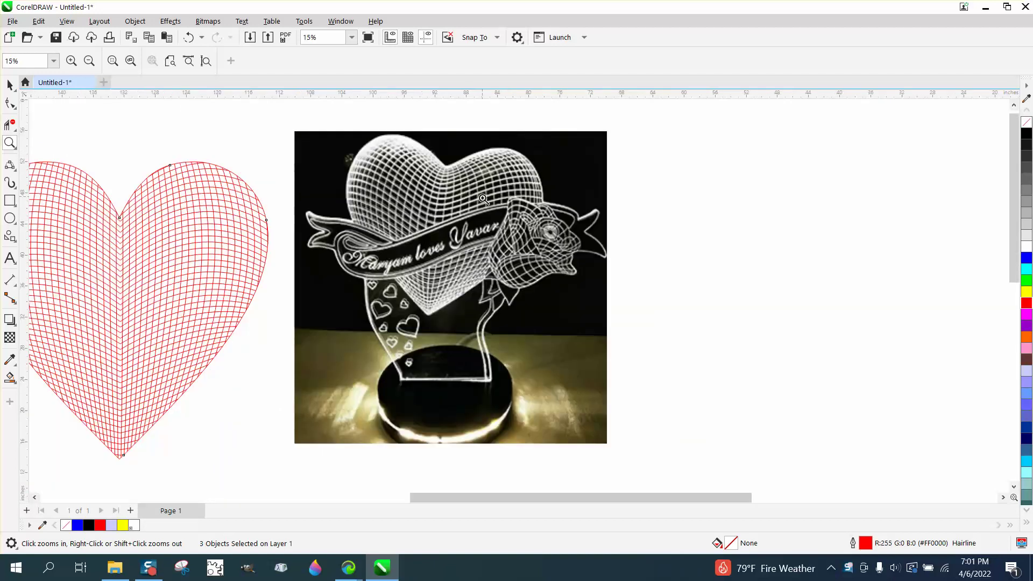
left_click(9, 87)
left_click(44, 85)
left_click_drag(461, 186, 764, 189)
scroll(754, 180, "down", 1)
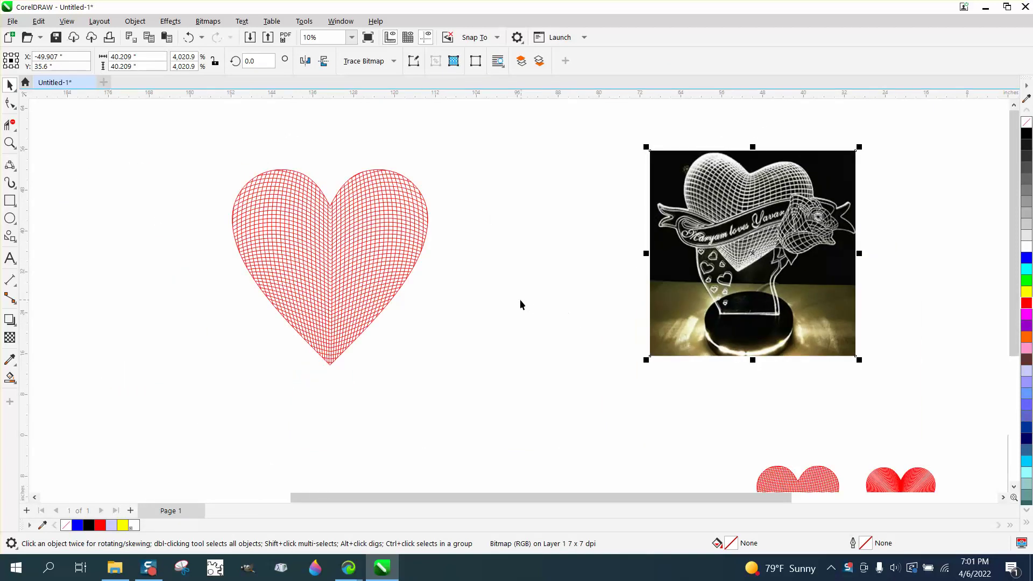
scroll(520, 305, "down", 1)
Step: Zoom in to inspect the two small hearts and the large grid heart
left_click(10, 143)
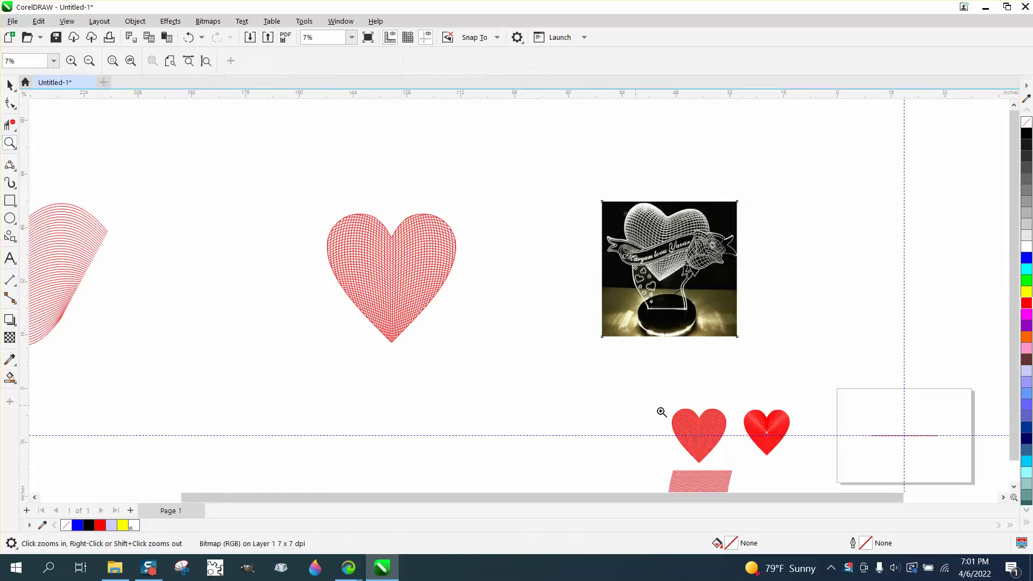
left_click_drag(697, 408, 803, 465)
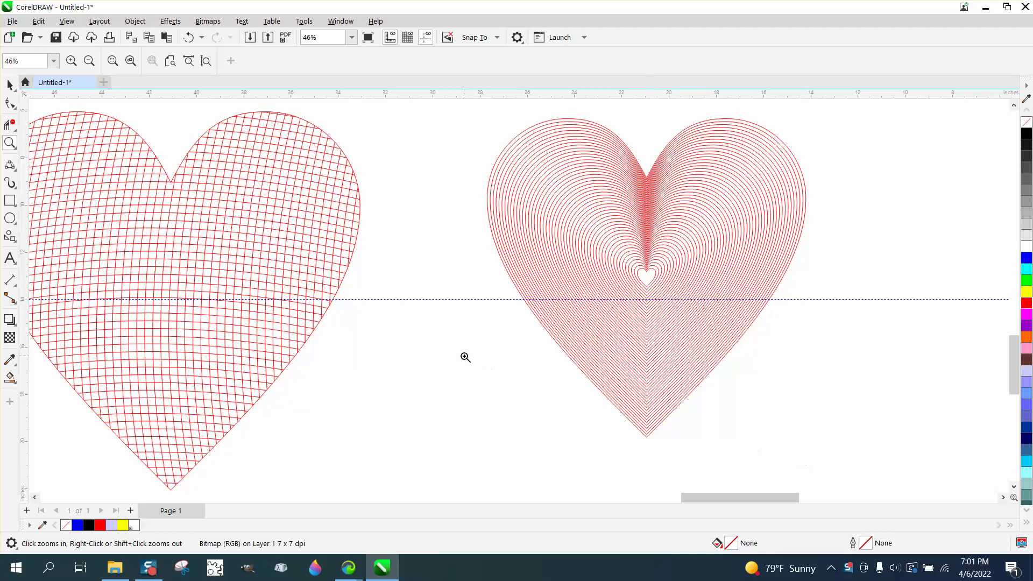
scroll(466, 358, "down", 3)
scroll(648, 357, "up", 7)
scroll(684, 383, "down", 5)
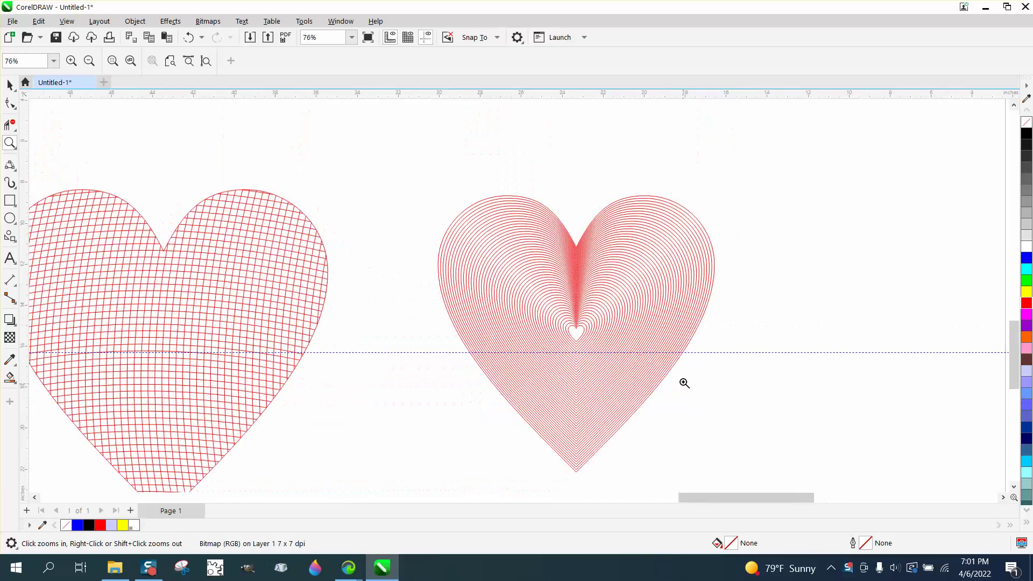
scroll(731, 374, "down", 6)
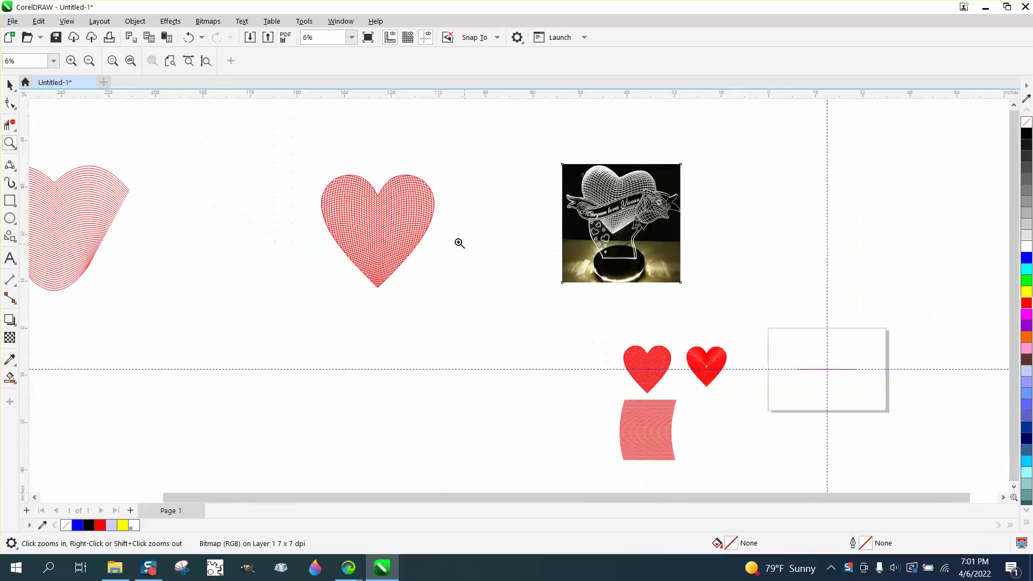
left_click_drag(313, 167, 505, 299)
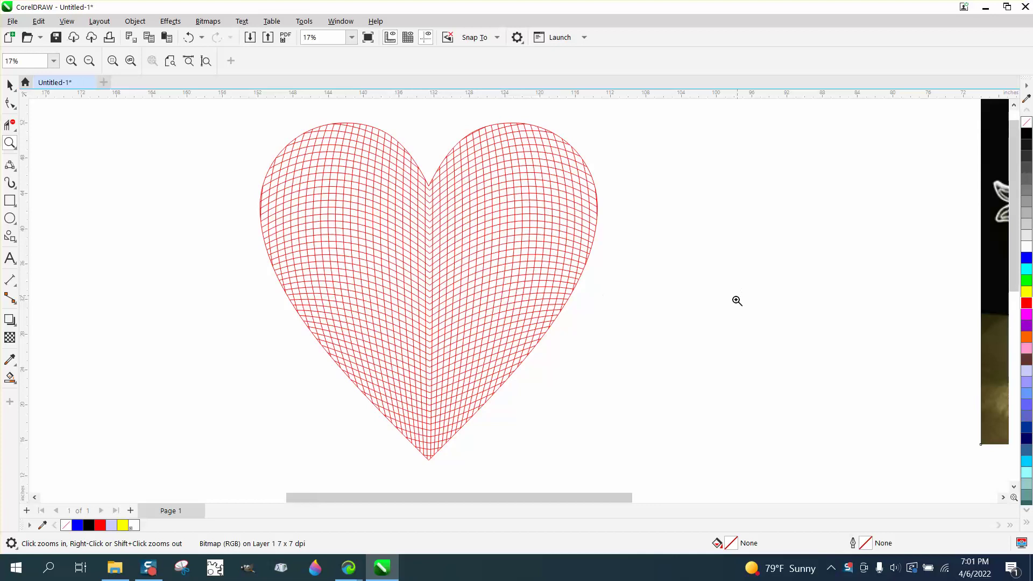
scroll(738, 301, "down", 1)
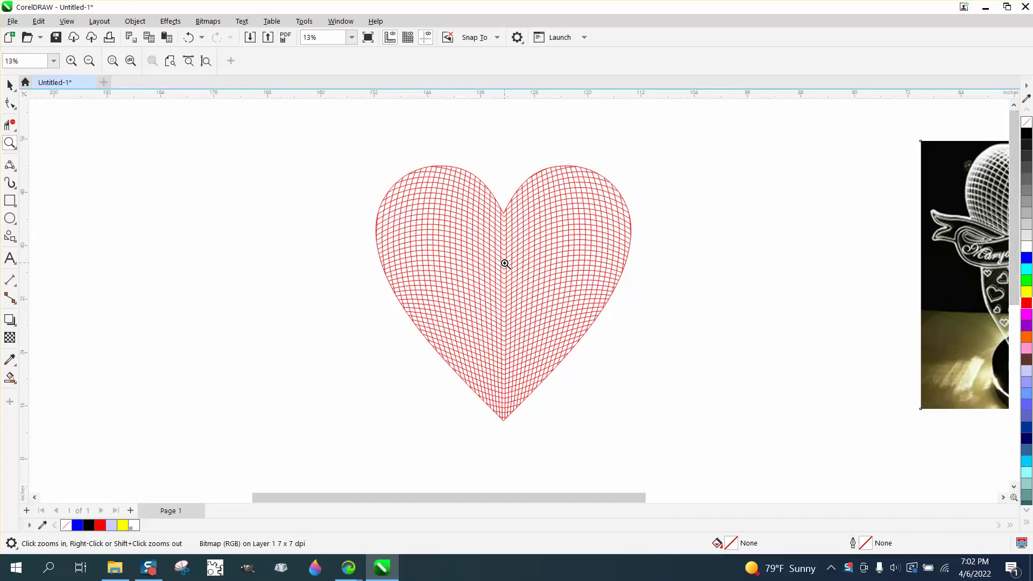
left_click_drag(357, 160, 736, 441)
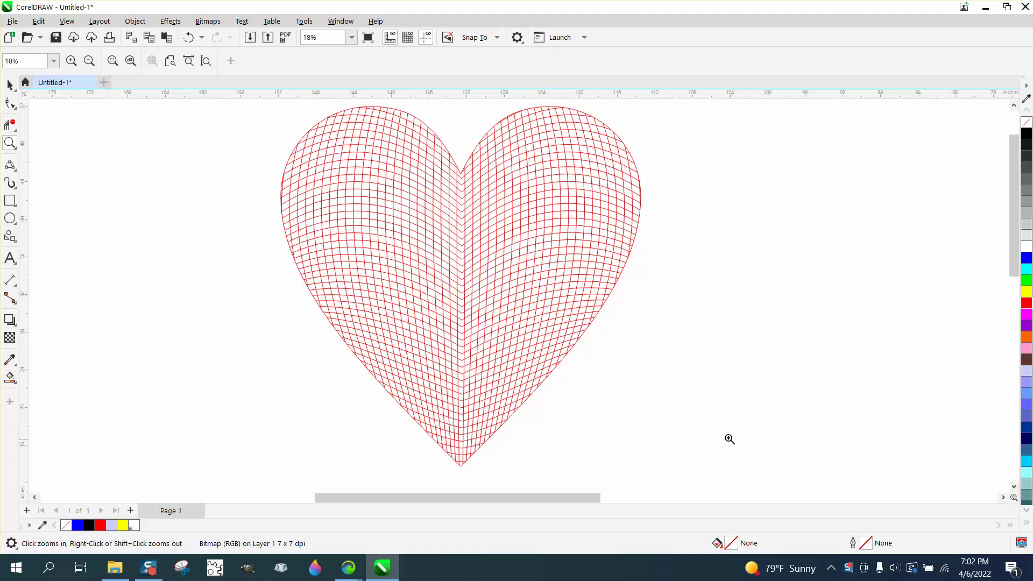
scroll(473, 323, "down", 4)
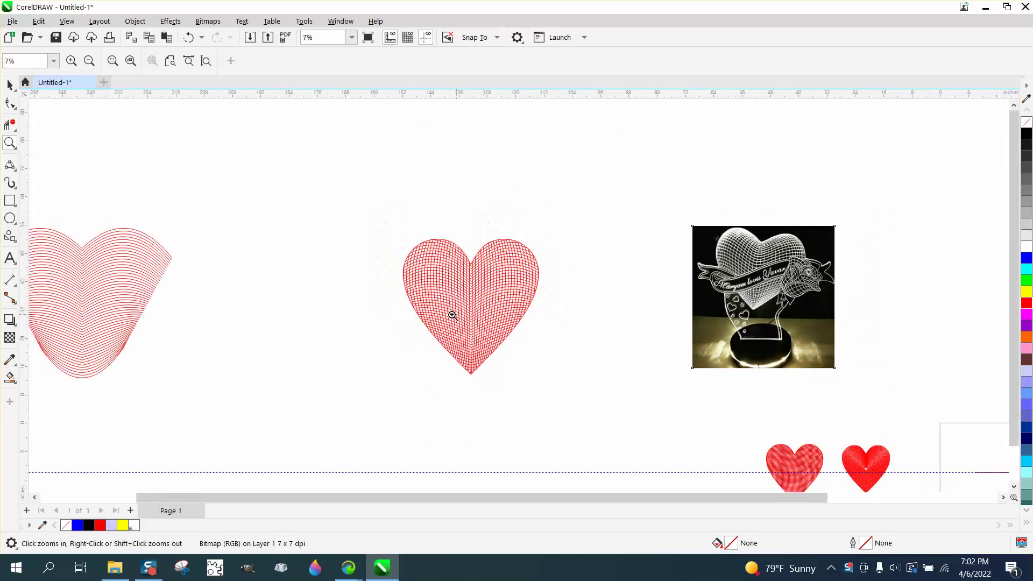
scroll(452, 316, "down", 1)
Step: Delete the wavy-line heart group on the left
left_click(9, 85)
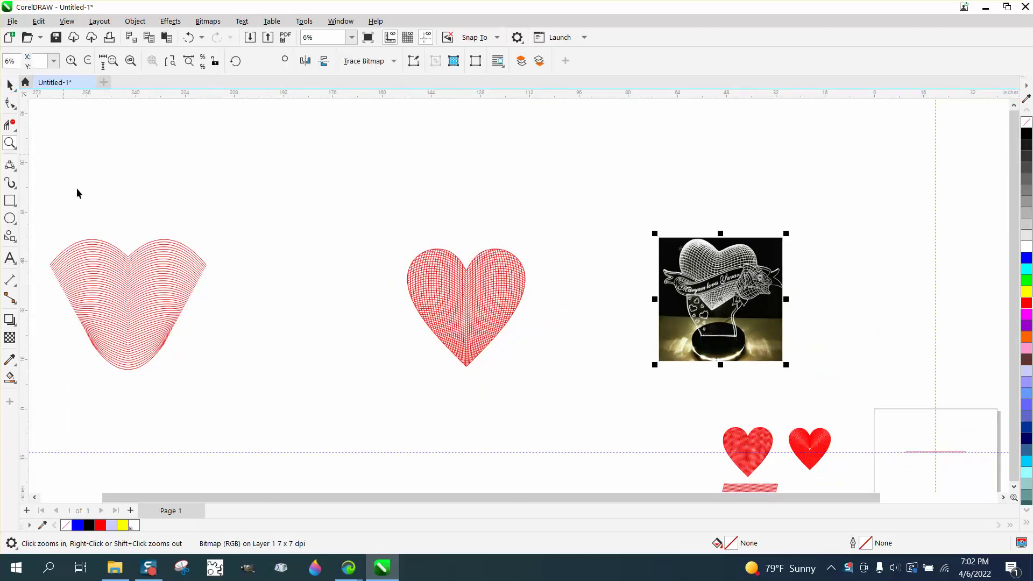
left_click_drag(46, 225, 273, 396)
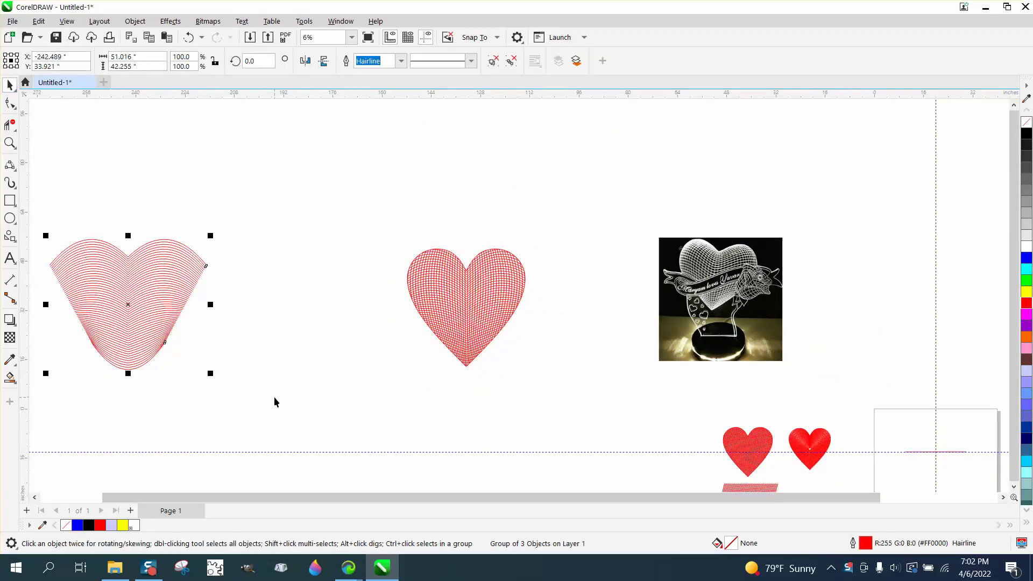
key("Delete")
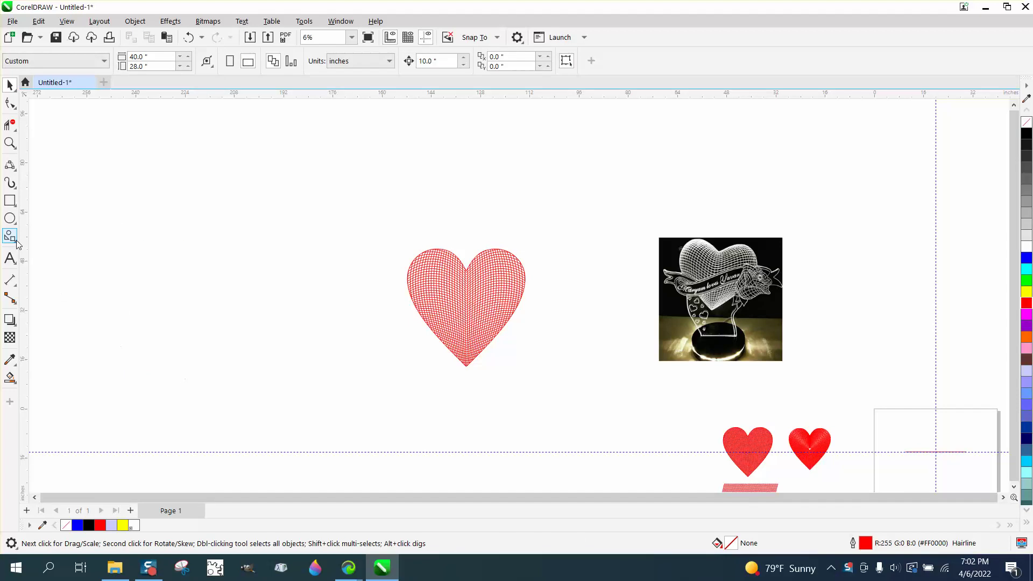
Step: Draw a heart outline at the upper left with the Common Shapes heart preset
left_click(11, 237)
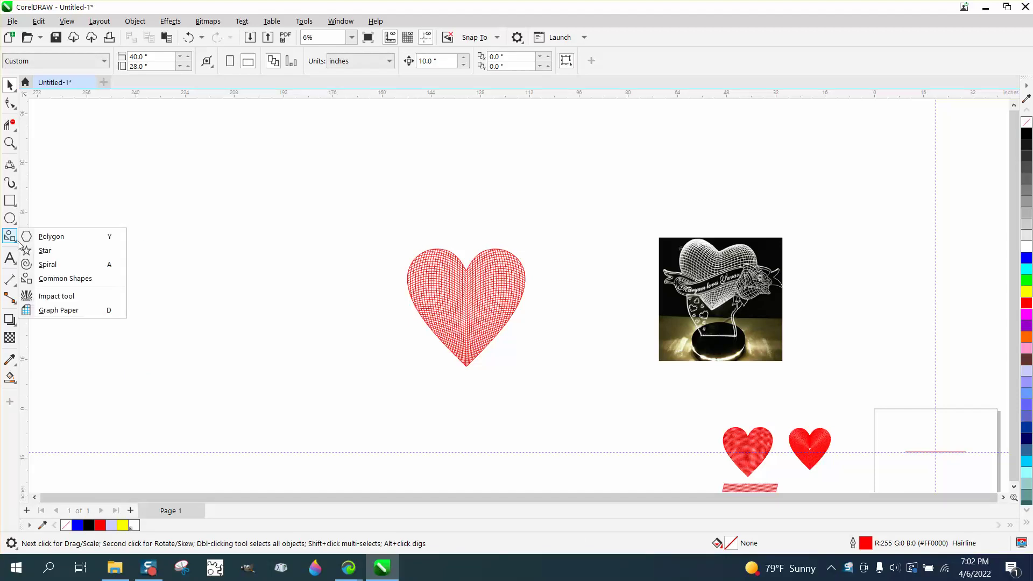
left_click(59, 279)
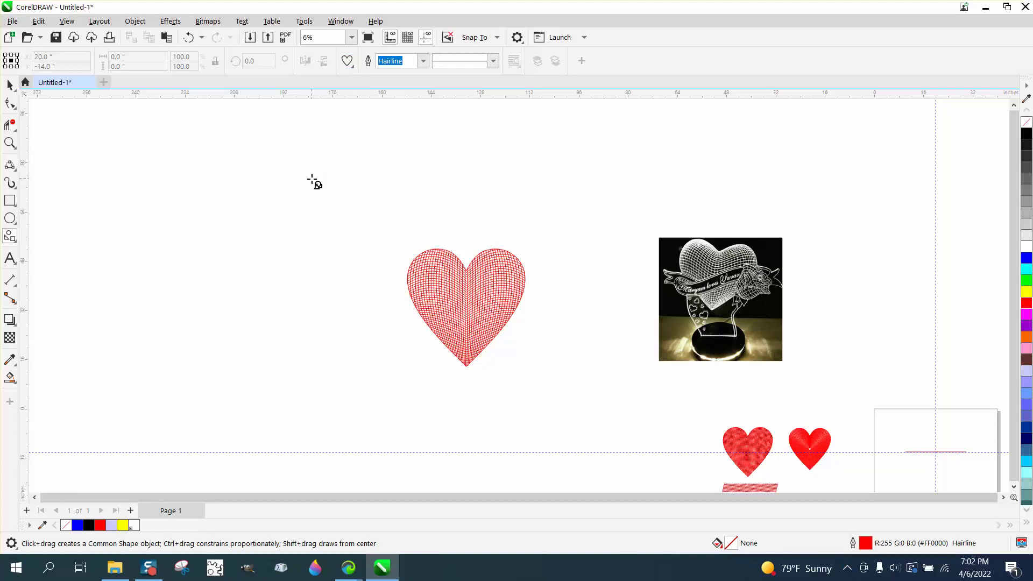
left_click_drag(296, 162, 246, 295)
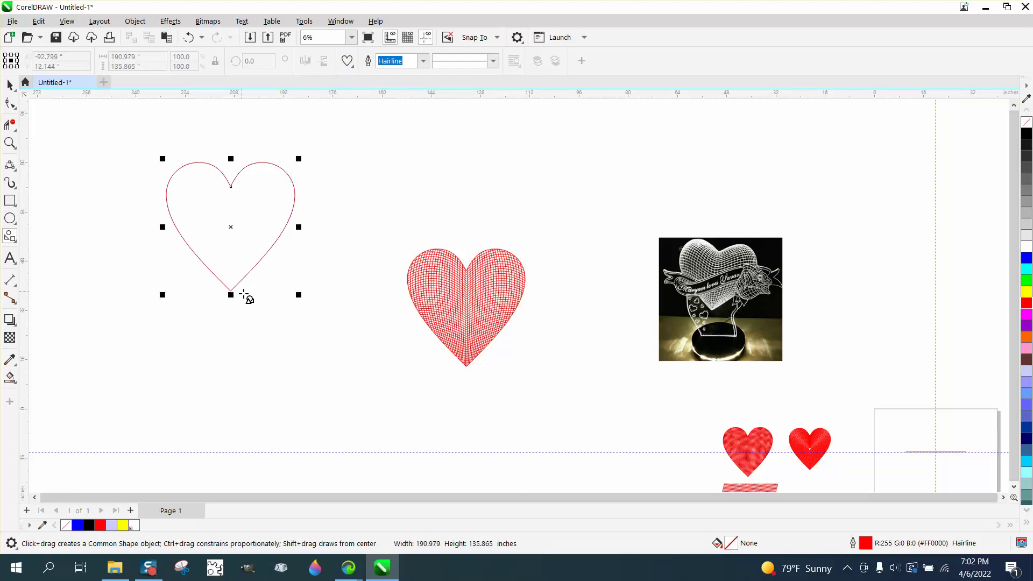
left_click(10, 143)
Step: Zoom to the new heart and draw a three-point curve beside its left side
left_click_drag(295, 272, 345, 311)
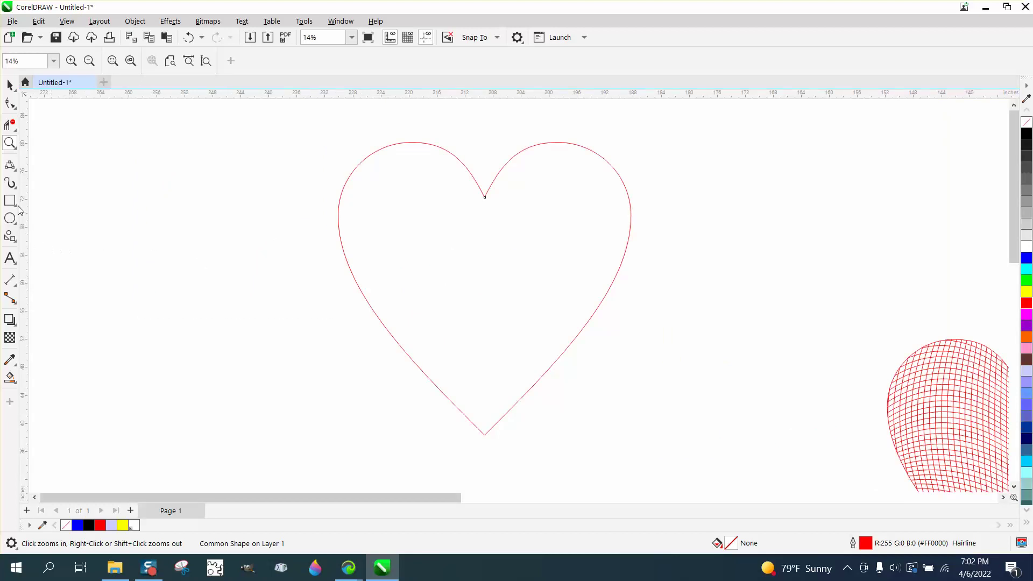
left_click(13, 167)
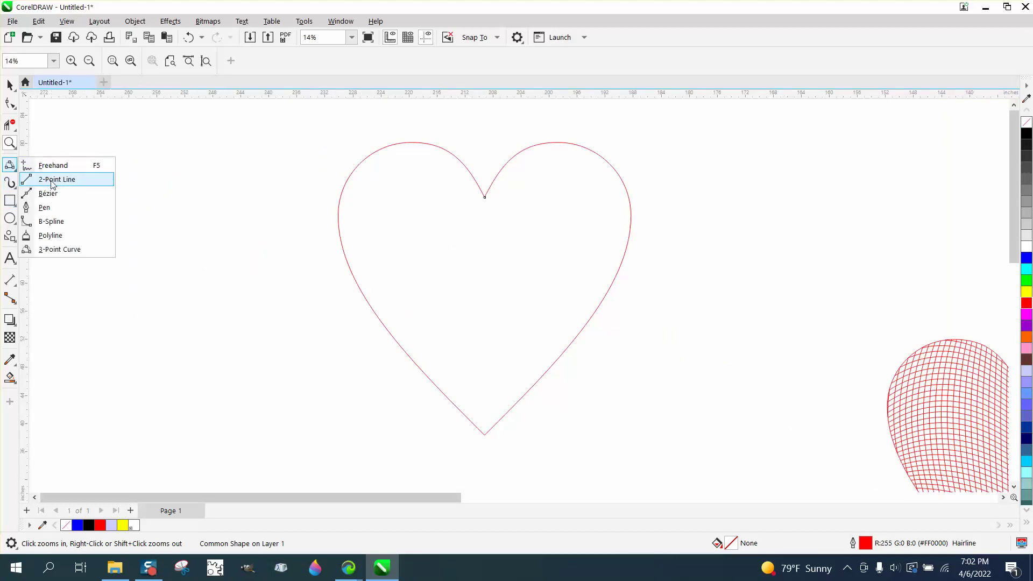
left_click(70, 249)
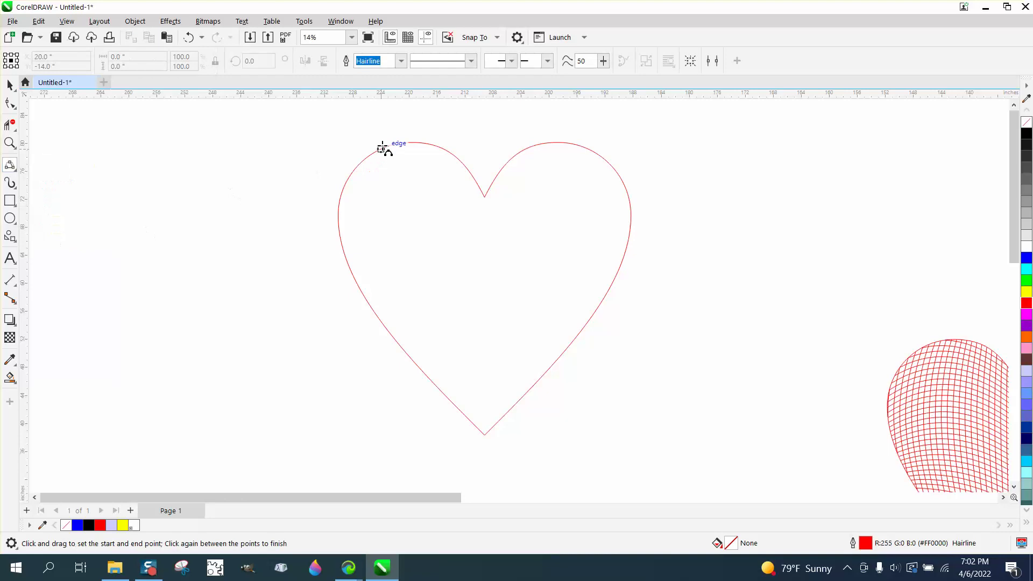
left_click_drag(400, 123, 411, 451)
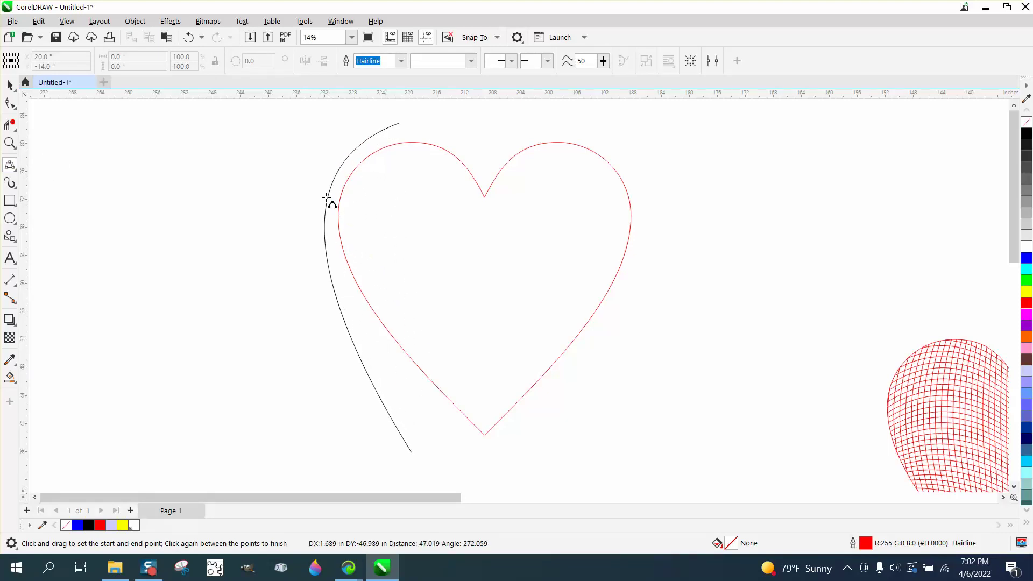
left_click(330, 194)
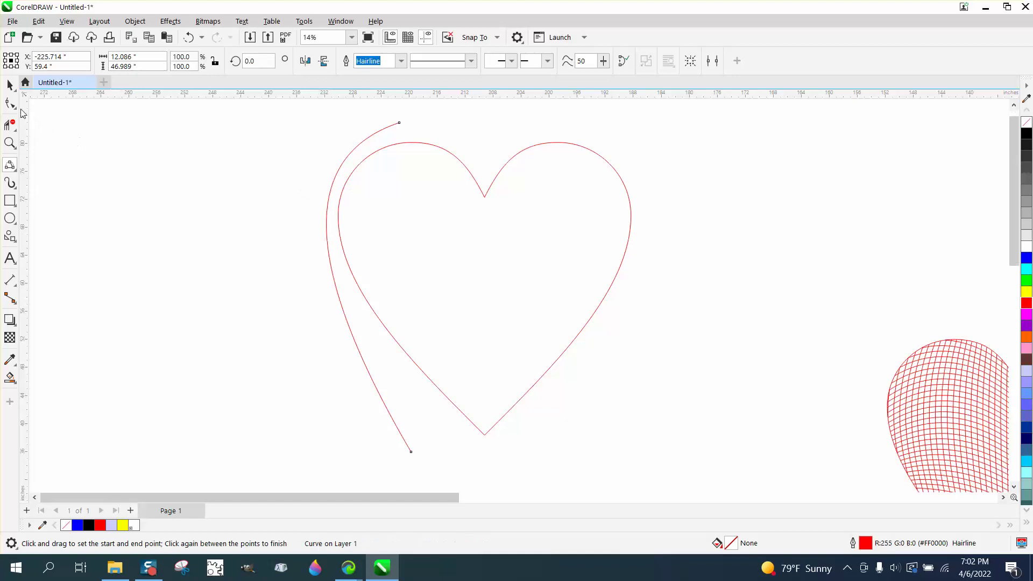
Step: Reshape the curve's lower end and bow so it hugs the heart's left side to the tip
left_click(10, 103)
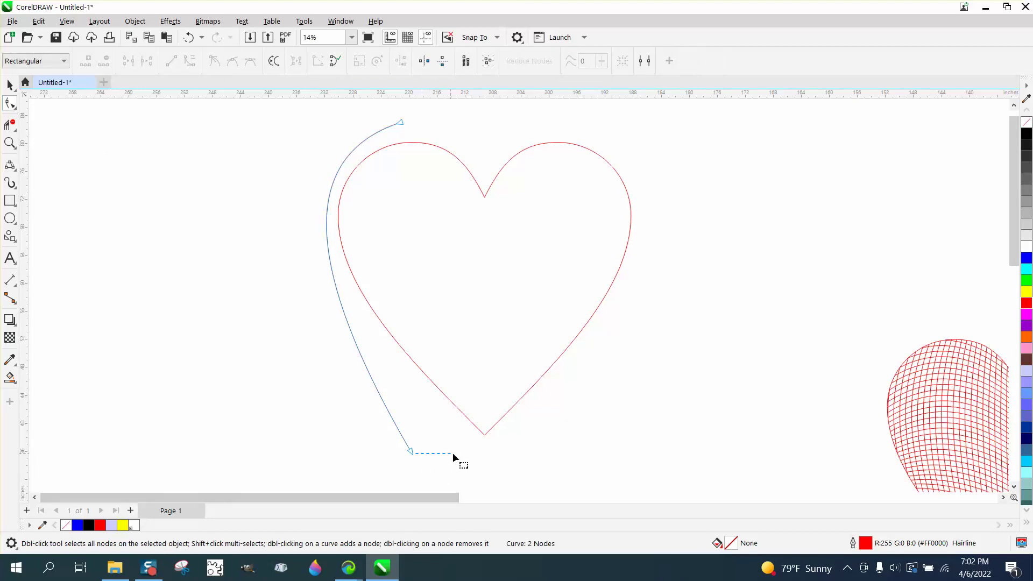
mouse_move(453, 453)
left_mouse_down()
mouse_move(414, 451)
mouse_move(459, 452)
left_mouse_up()
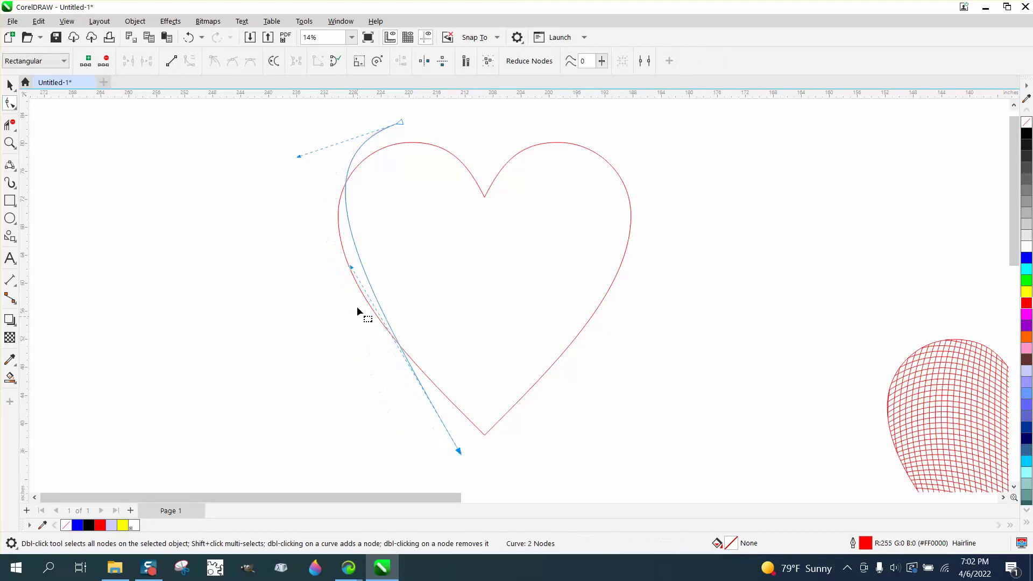
left_click_drag(350, 266, 292, 299)
key("space")
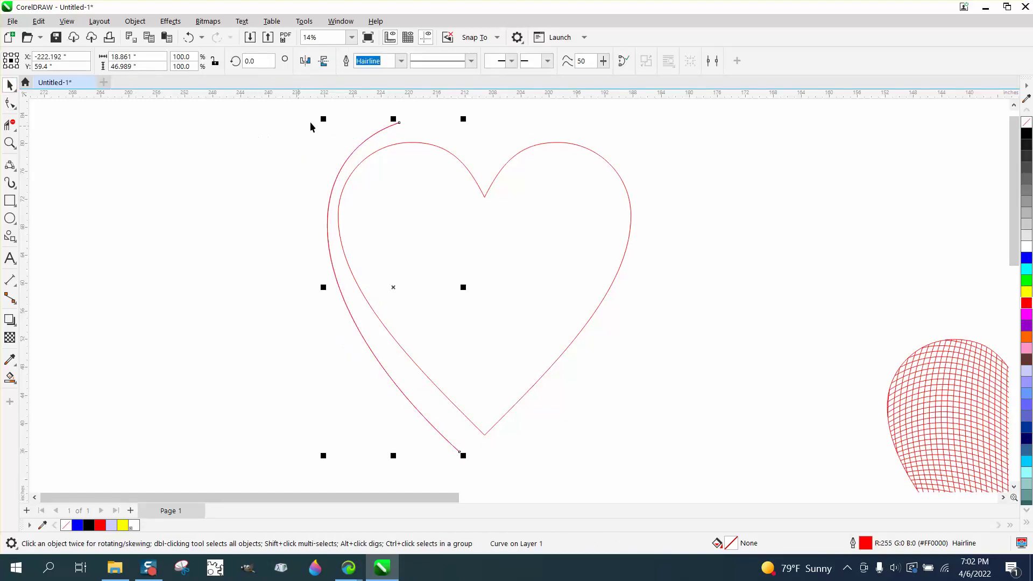
Step: Mirror the curve horizontally and move it to the heart's right side
left_click(306, 62)
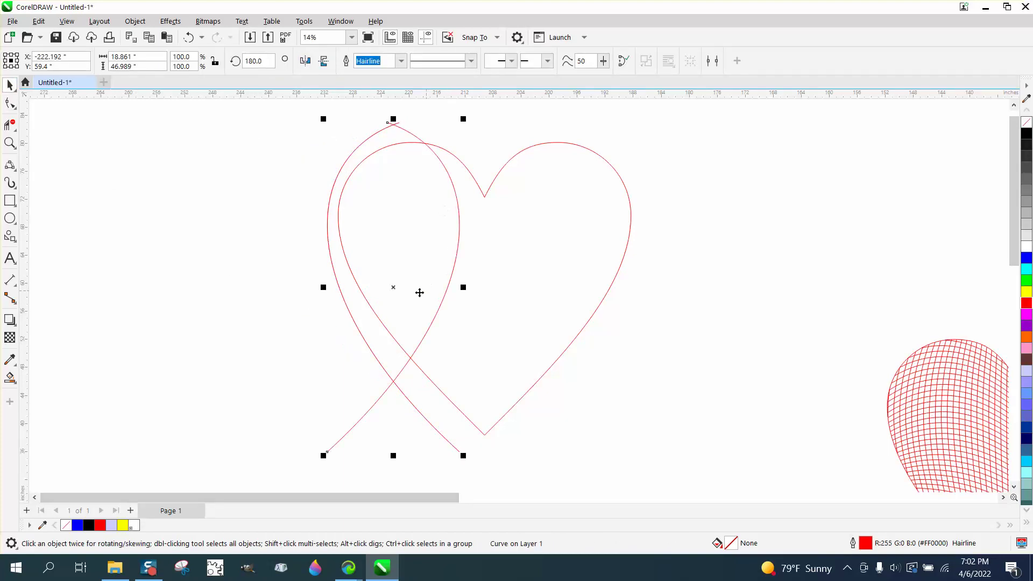
left_click_drag(394, 288, 579, 288)
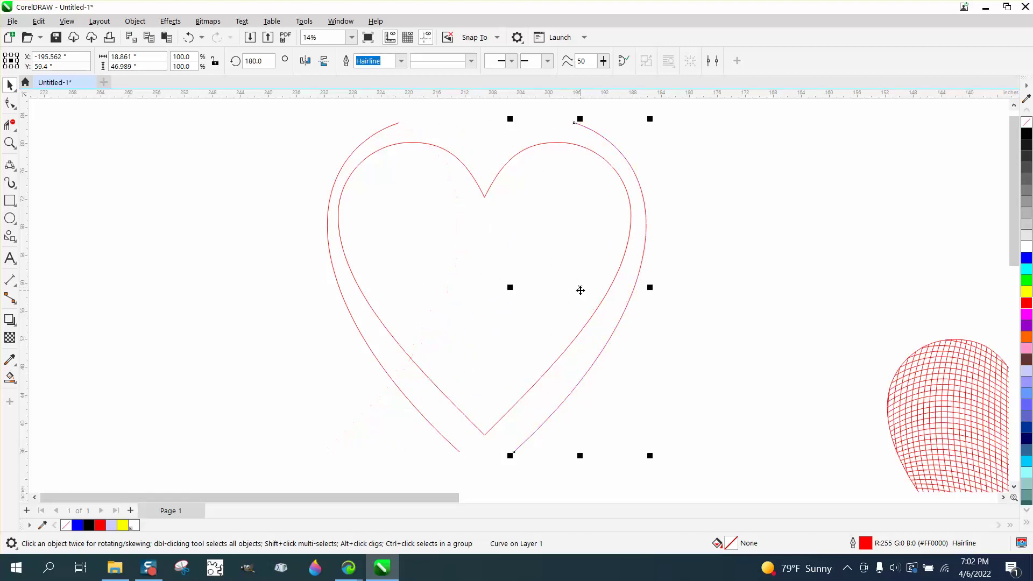
left_click(644, 319)
left_click(629, 200)
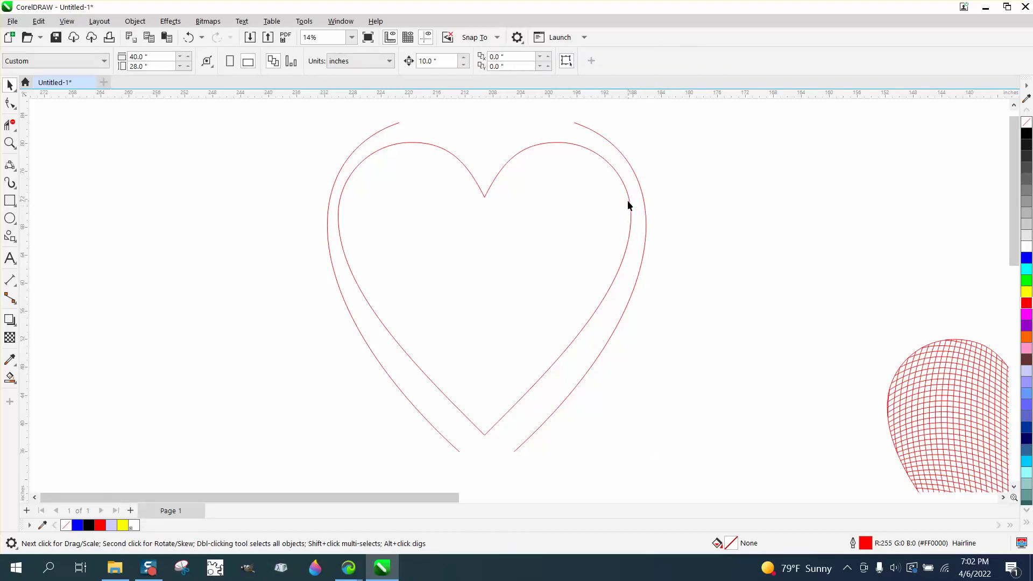
Step: Set the nudge distance to 30 and nudge the inner heart outline left out of the open heart
scroll(694, 242, "down", 2)
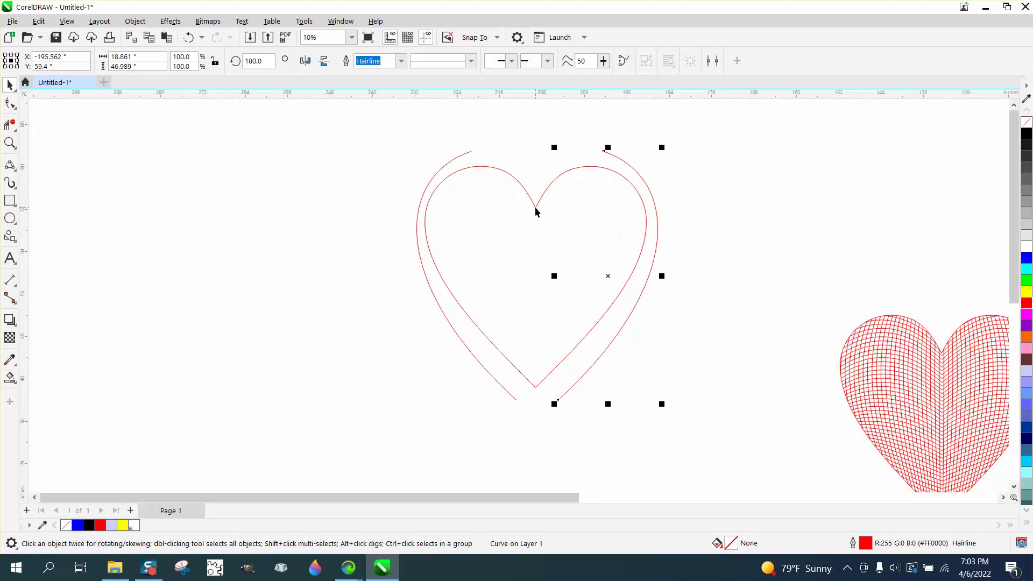
left_click(536, 208)
key("Left")
key("Left")
key("Left")
key("Left")
key("Left")
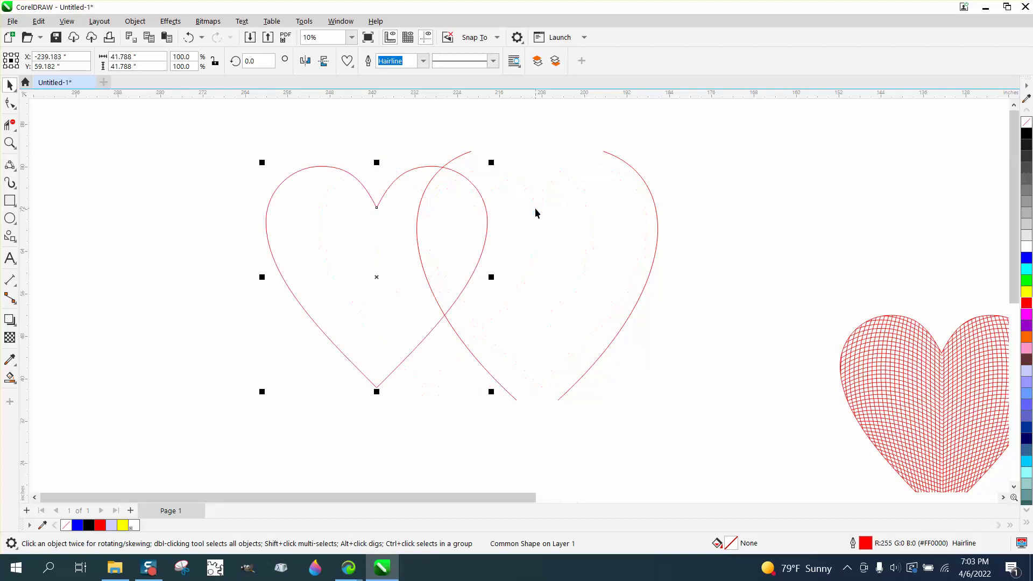
key("Right")
key("Right")
key("Right")
key("Right")
key("Right")
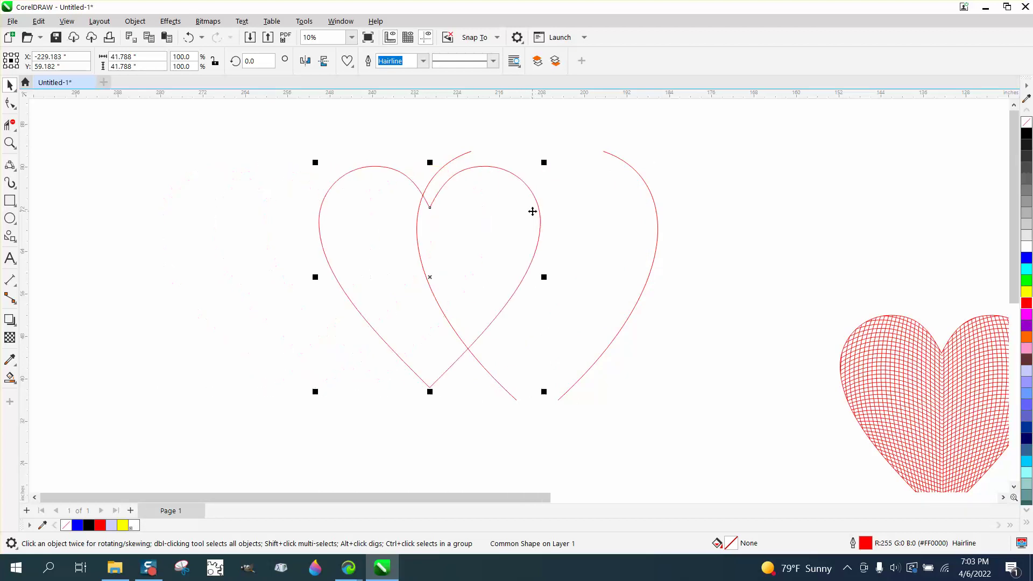
left_click(398, 177)
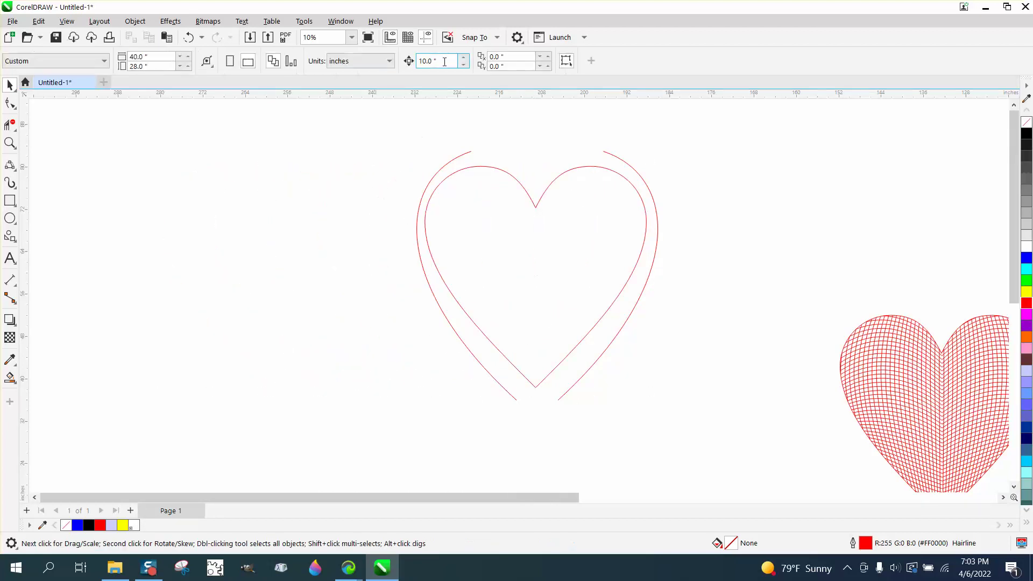
left_click(433, 61)
type("30")
left_click(532, 204)
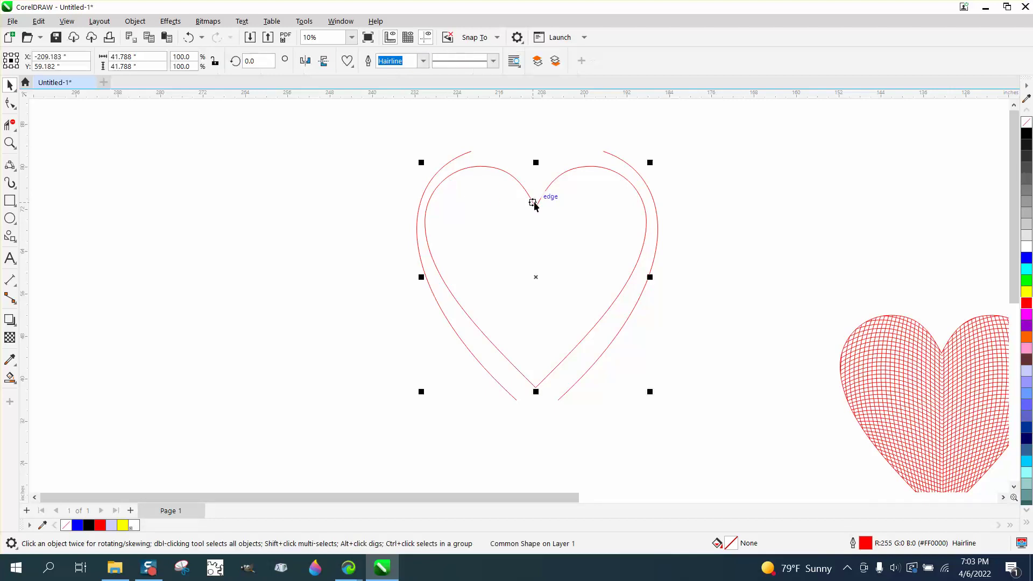
key("Left")
key("Left")
left_click(392, 128)
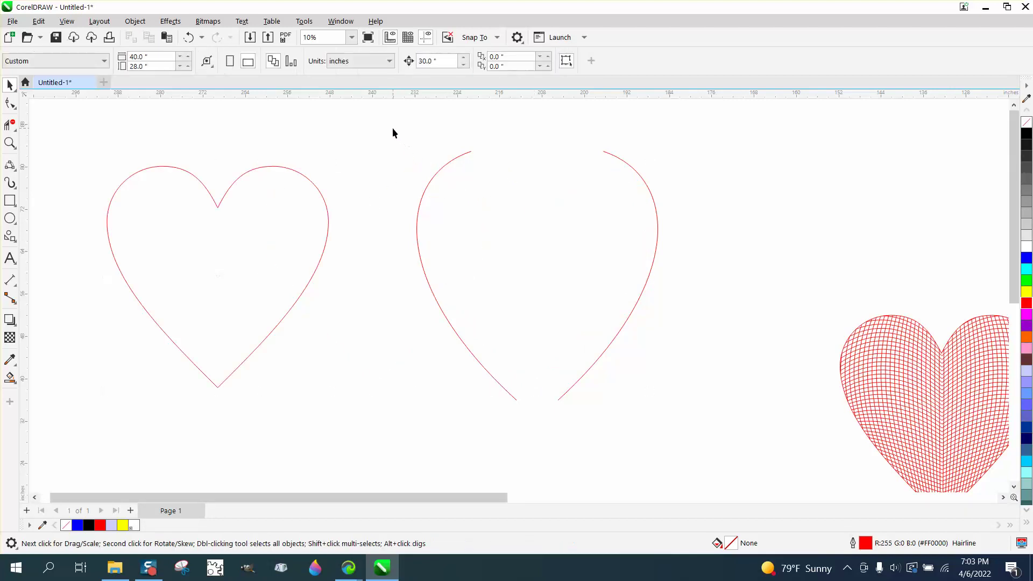
Step: Blend the two open-heart halves with 35 steps and shift the heart outline onto the blend
left_click_drag(392, 127, 715, 409)
left_click(170, 21)
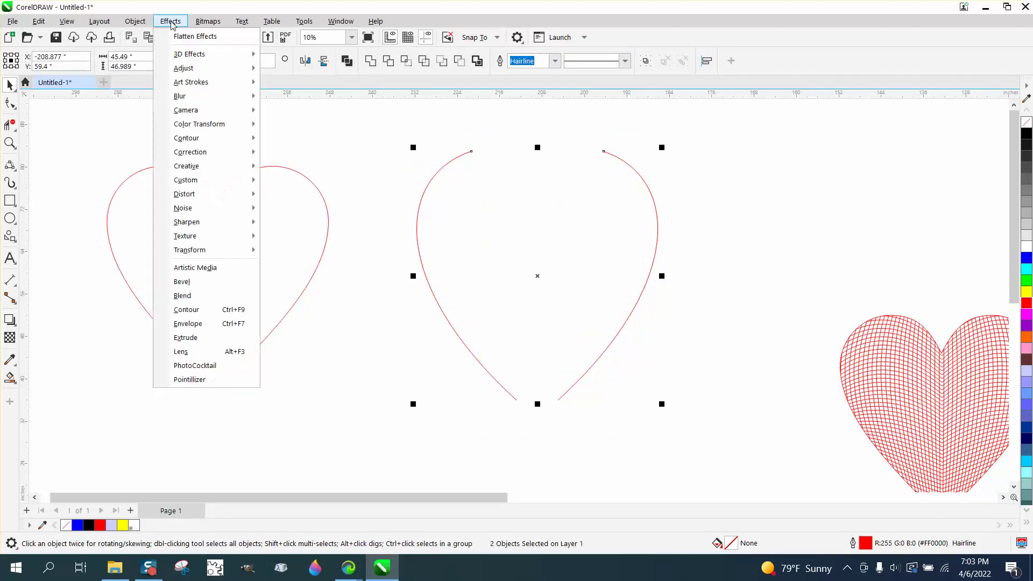
left_click(200, 300)
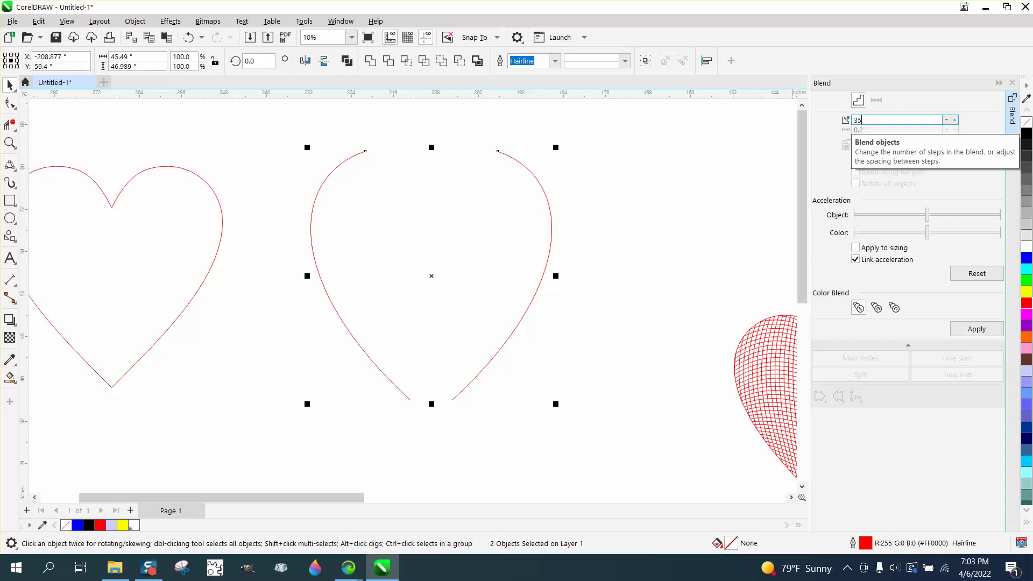
left_click(963, 330)
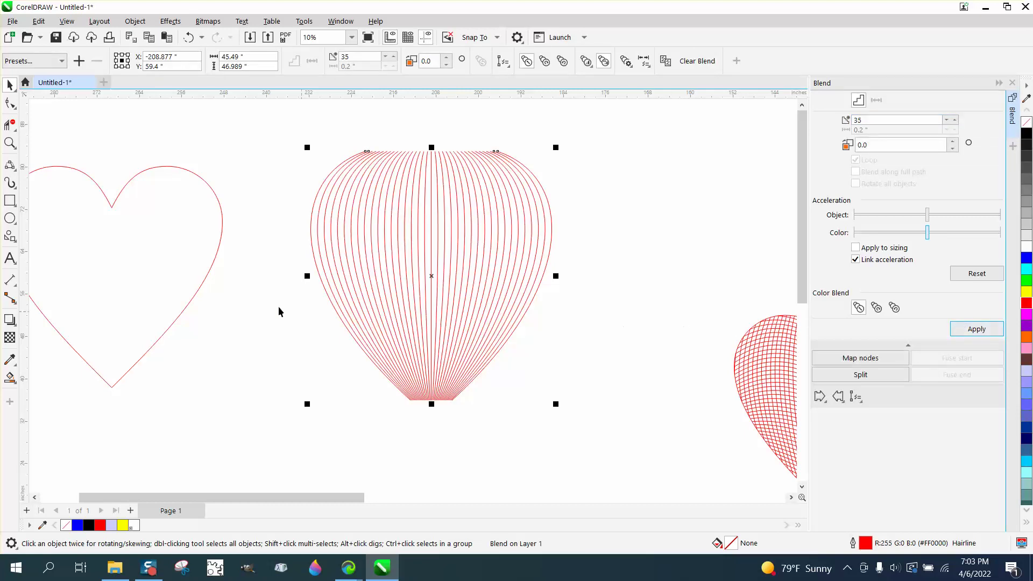
left_click(207, 277)
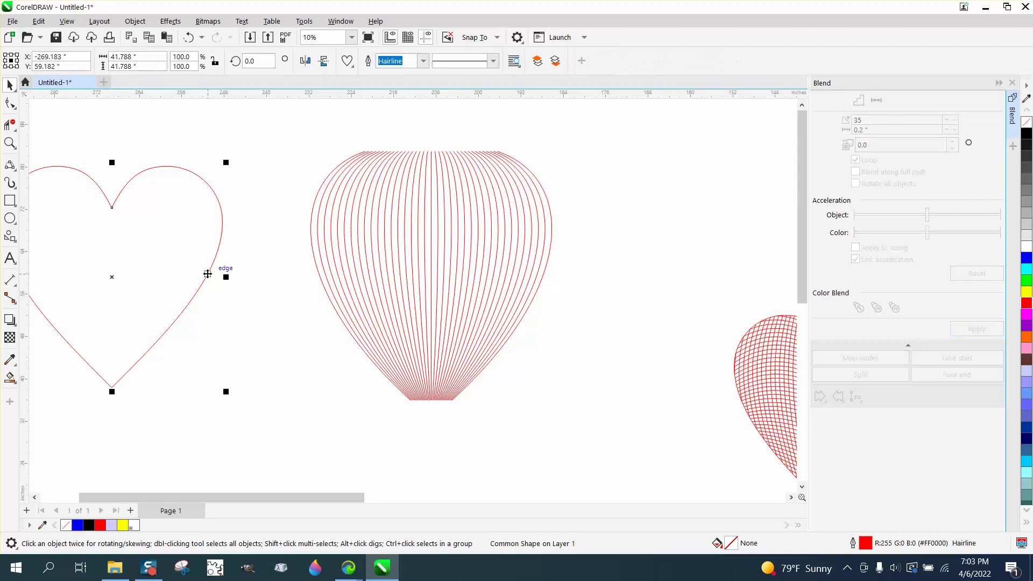
key("shift+Right")
key("shift+Right")
key("shift+Right")
key("shift+Right")
key("shift+Right")
key("shift+Right")
key("shift+Right")
key("shift+Right")
key("shift+Right")
key("shift+Right")
key("shift+Right")
key("shift+Right")
key("shift+Right")
key("shift+Right")
key("shift+Right")
key("shift+Right")
key("shift+Right")
key("shift+Right")
key("shift+Right")
key("shift+Right")
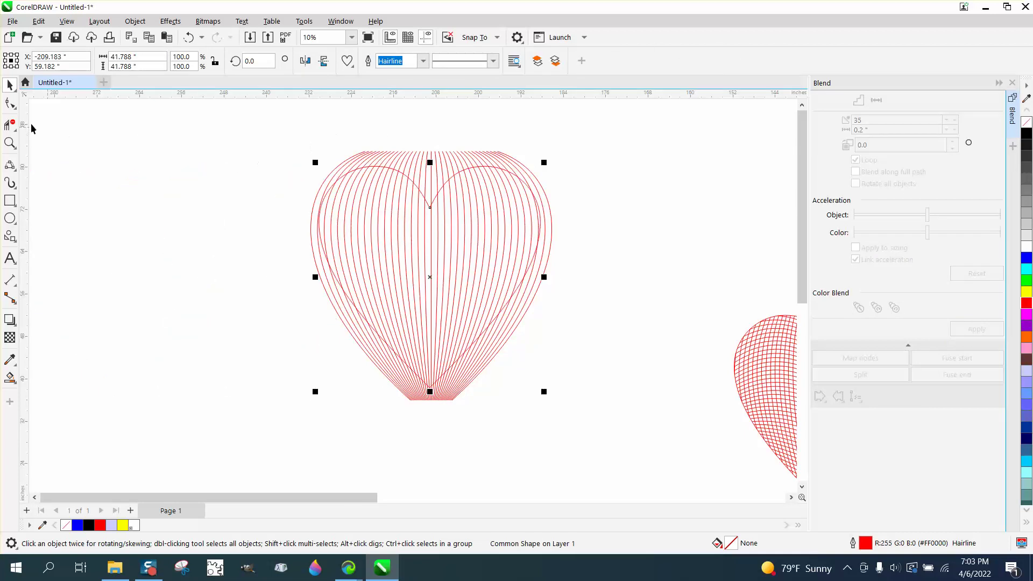
Step: Move the heart aside, break the blend apart and group its pieces
key("shift+Left")
key("shift+Left")
key("shift+Left")
key("shift+Left")
key("shift+Left")
key("shift+Left")
key("shift+Left")
key("shift+Left")
key("shift+Left")
key("shift+Left")
key("shift+Left")
key("shift+Left")
key("shift+Left")
key("shift+Left")
key("shift+Left")
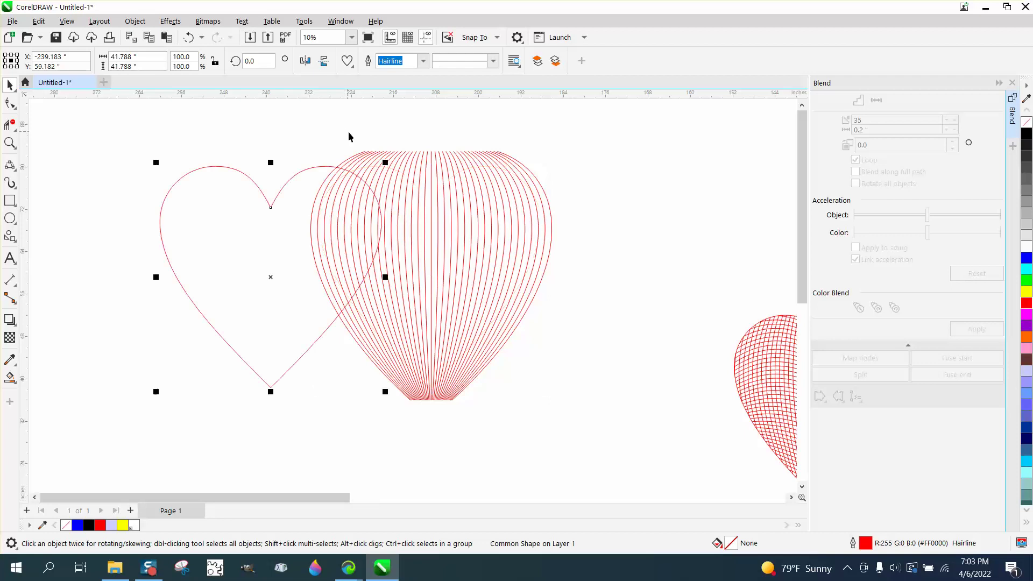
key("shift+Left")
key("shift+Left")
key("shift+Left")
key("shift+Left")
key("shift+Left")
key("shift+Left")
key("shift+Left")
key("shift+Left")
key("shift+Left")
key("shift+Left")
key("shift+Left")
key("shift+Left")
key("shift+Left")
key("shift+Left")
key("shift+Left")
key("shift+Left")
key("shift+Left")
key("shift+Left")
key("shift+Left")
key("shift+Left")
left_click_drag(290, 127, 631, 451)
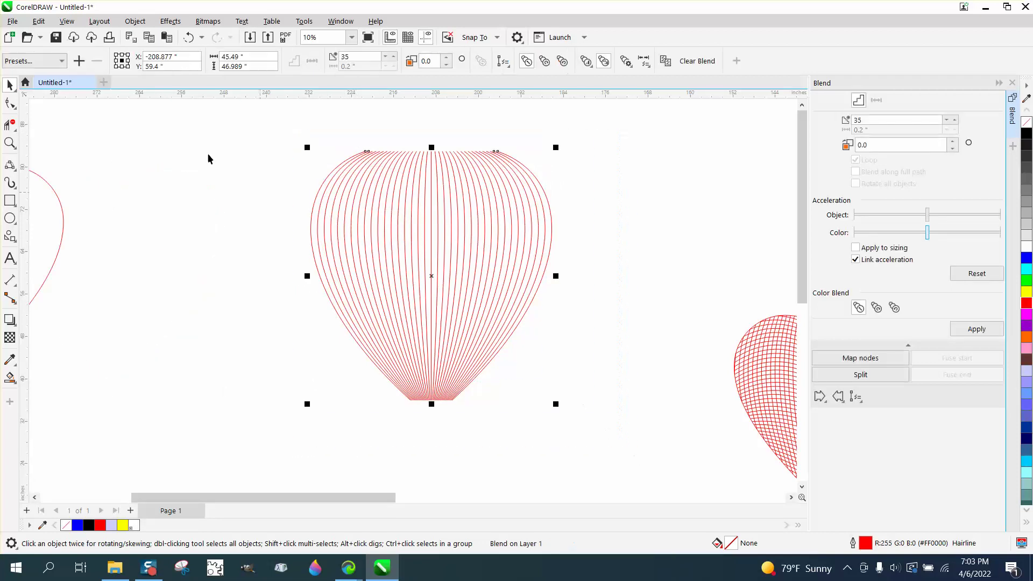
left_click(135, 21)
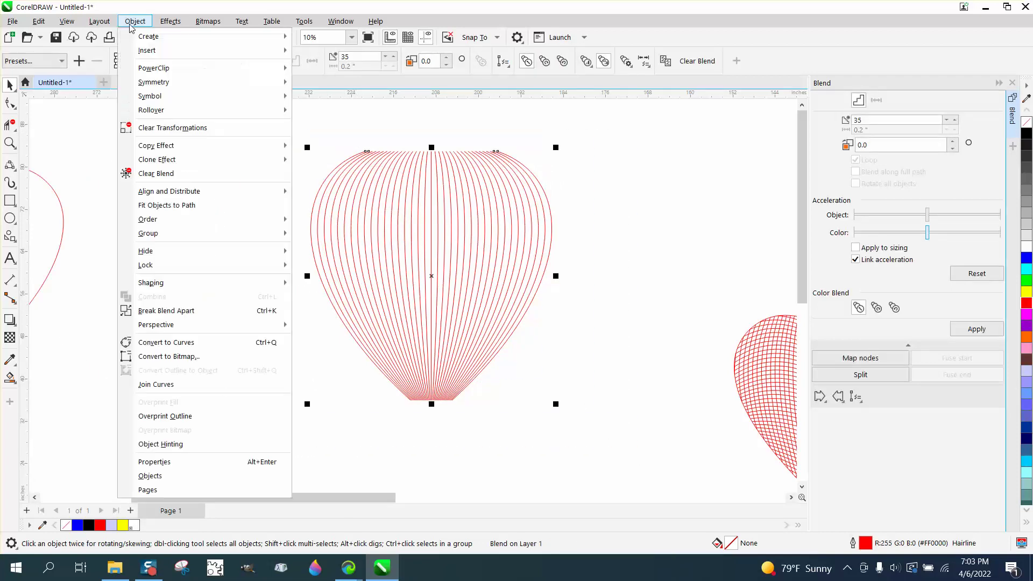
left_click(185, 311)
left_click_drag(298, 127, 485, 395)
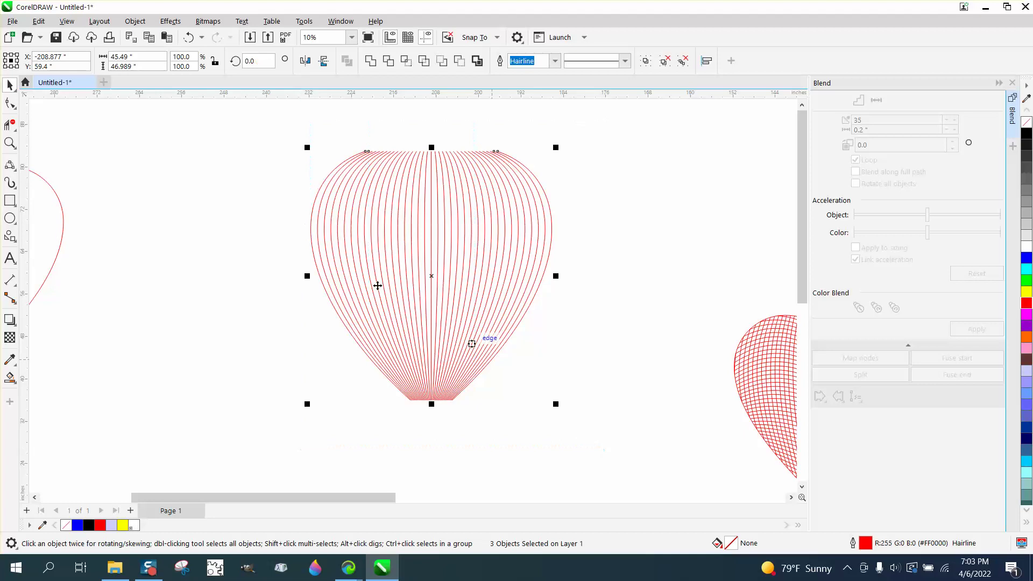
left_click(135, 21)
mouse_move(173, 233)
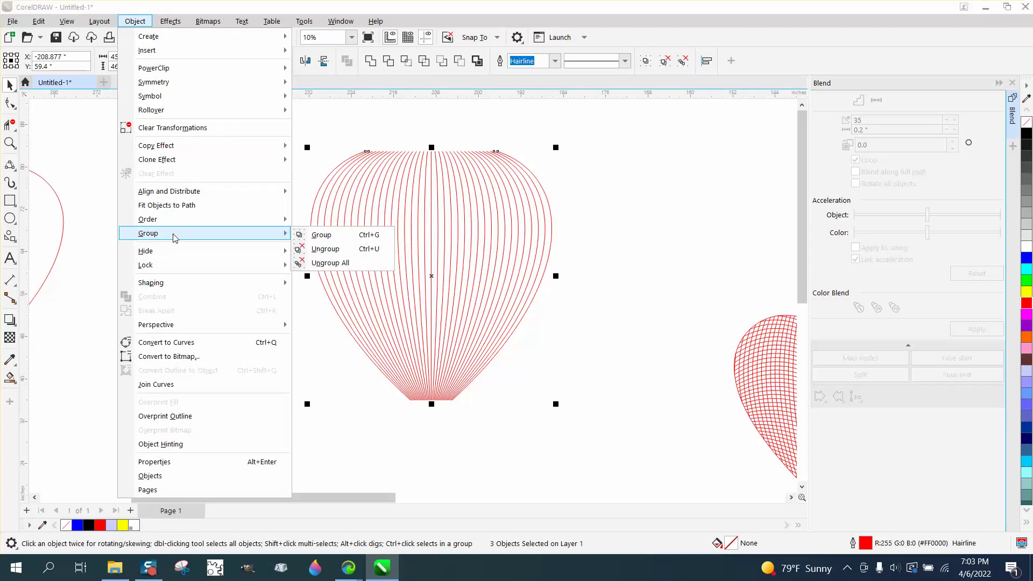
left_click(321, 235)
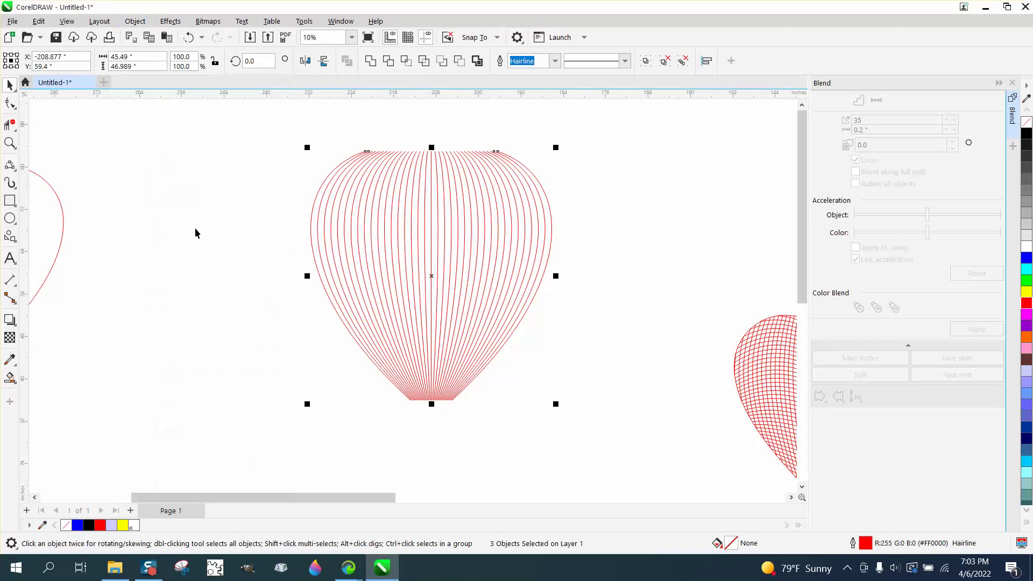
Step: Intersect the heart outline with the grouped blend lines and move the result left
left_click(64, 226)
key("shift+Right")
key("shift+Right")
key("shift+Right")
key("shift+Right")
key("shift+Right")
key("shift+Right")
key("shift+Right")
key("shift+Right")
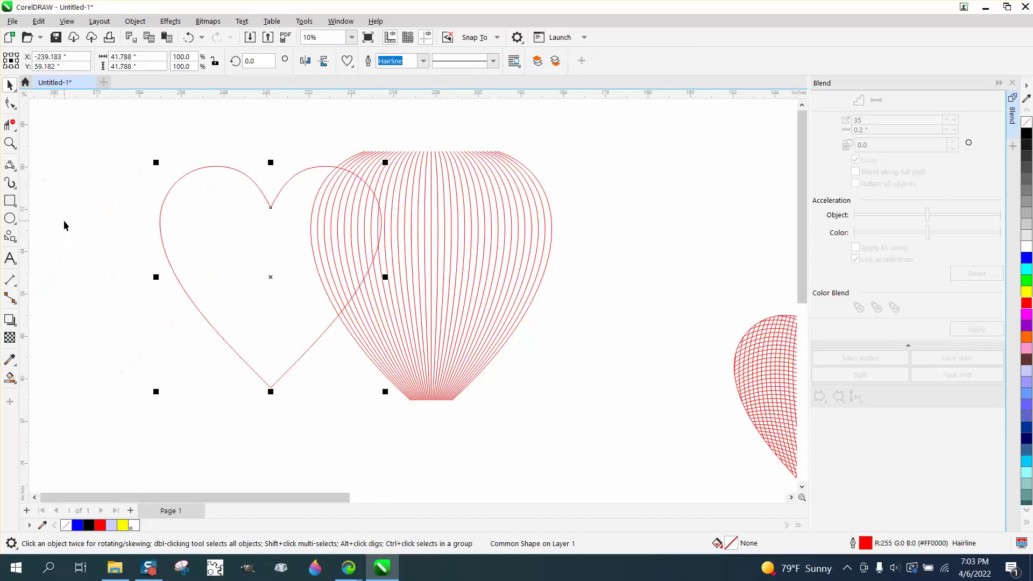
left_click_drag(287, 137, 576, 413)
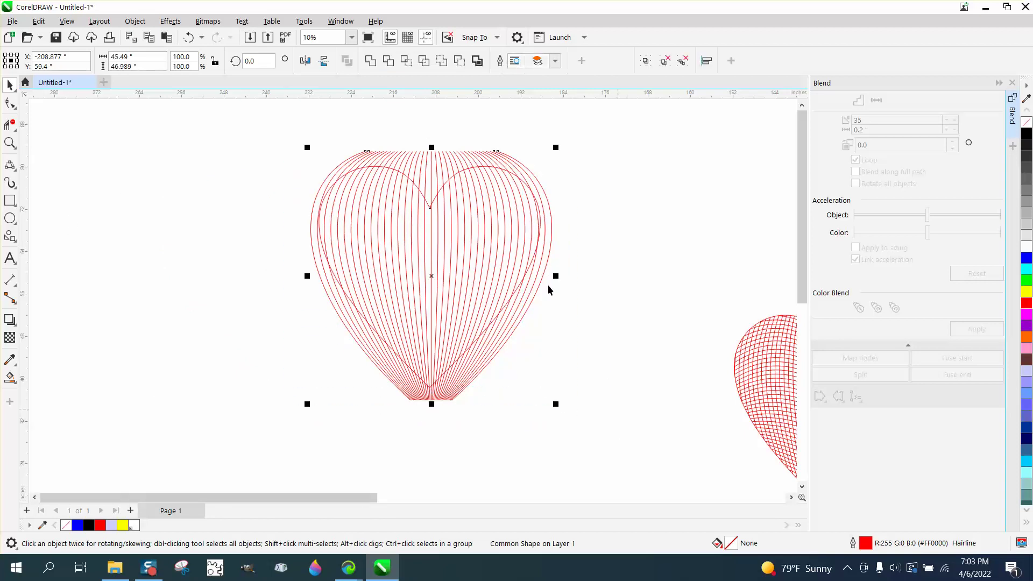
left_click(407, 62)
key("shift+Left")
key("shift+Left")
key("shift+Left")
key("shift+Left")
key("shift+Left")
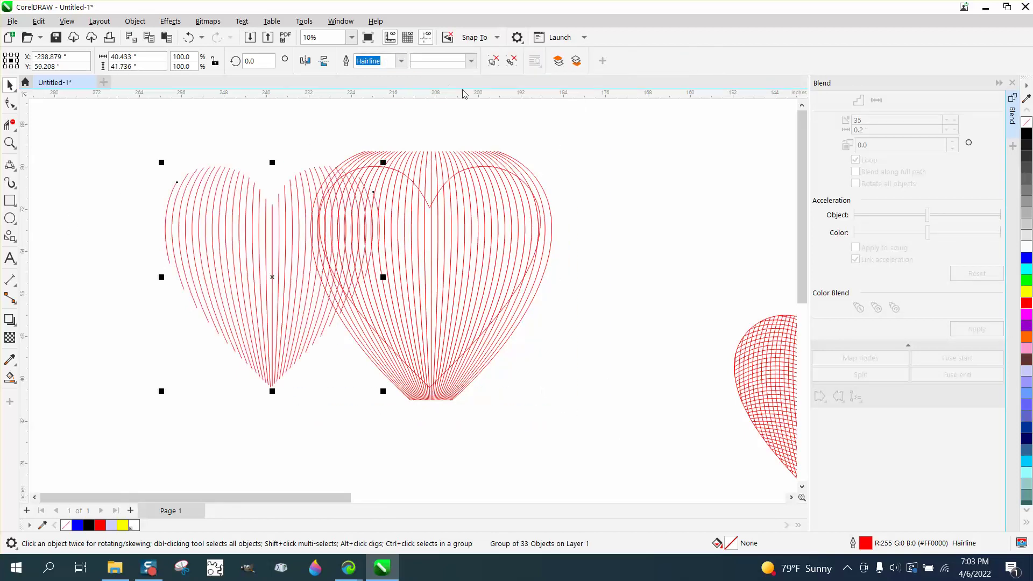
key("shift+Left")
key("shift+Left")
key("shift+Left")
key("shift+Left")
key("shift+Left")
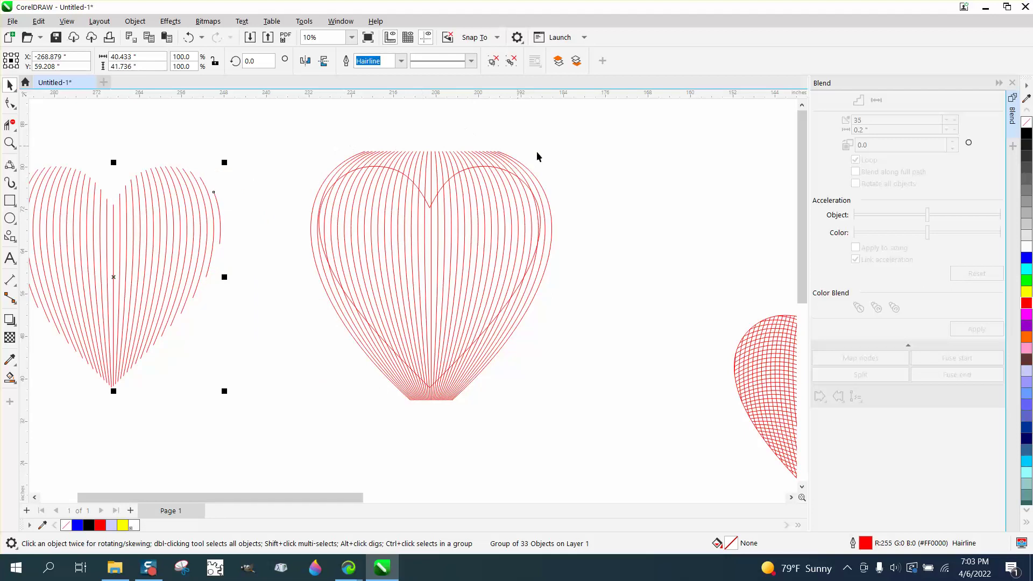
left_click(550, 175)
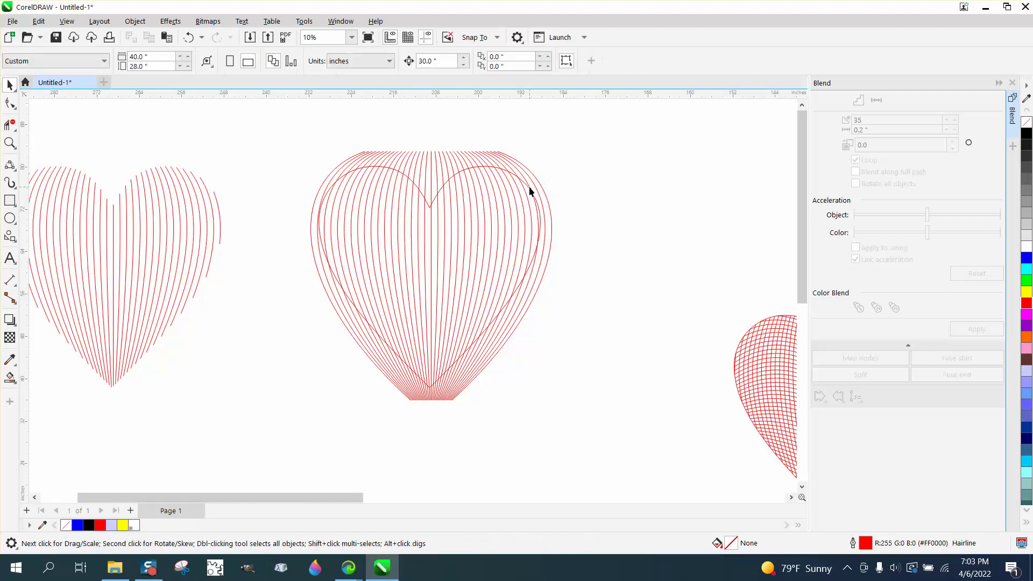
Step: Shift the blend group aside and draw a three-point arc over the outline heart's left lobe
left_click(530, 192)
scroll(530, 192, "down", 2)
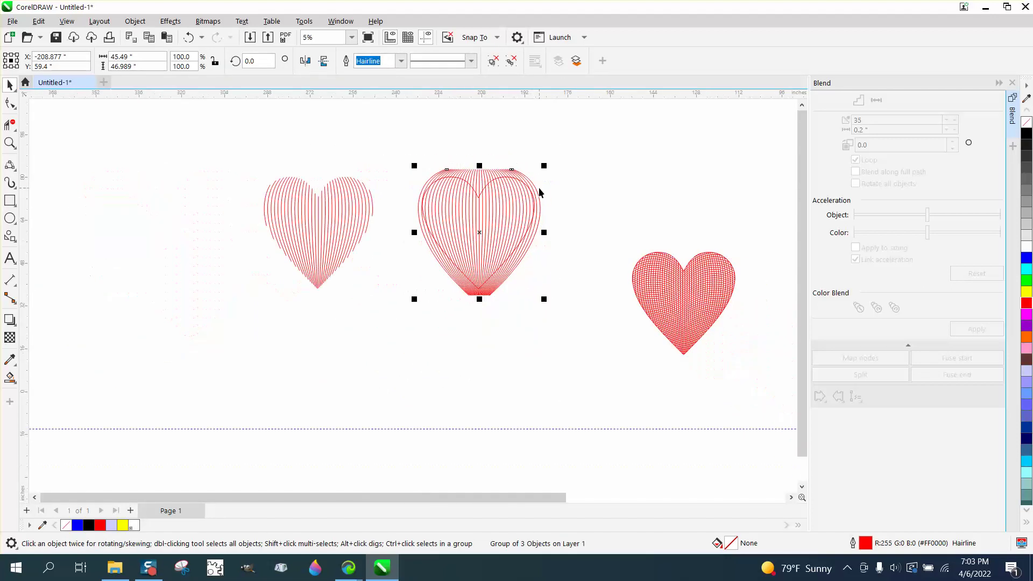
key("shift+Right")
key("shift+Right")
key("shift+Right")
key("shift+Right")
key("shift+Right")
key("shift+Right")
key("shift+Right")
key("shift+Right")
key("shift+Right")
key("shift+Right")
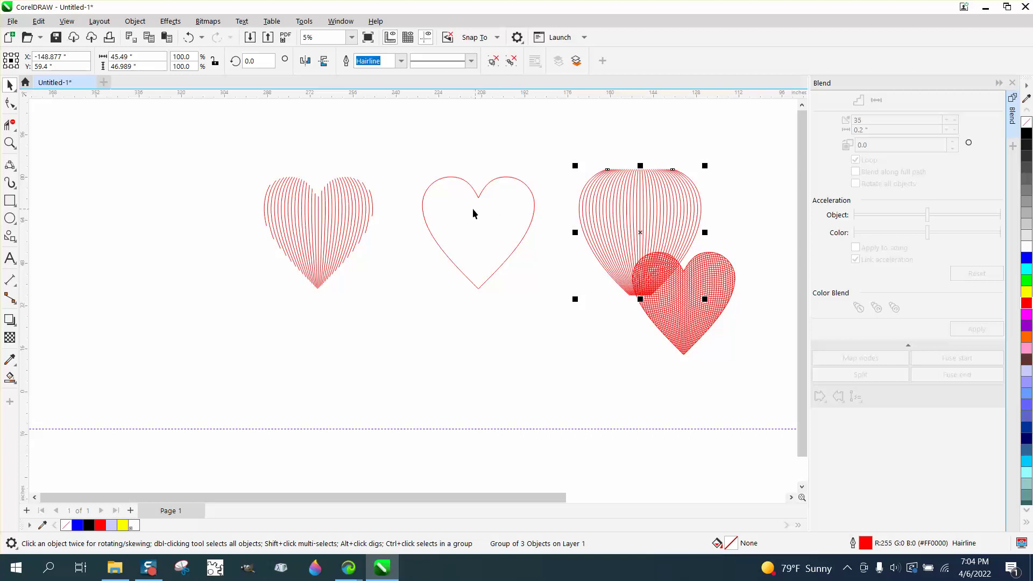
left_click(10, 143)
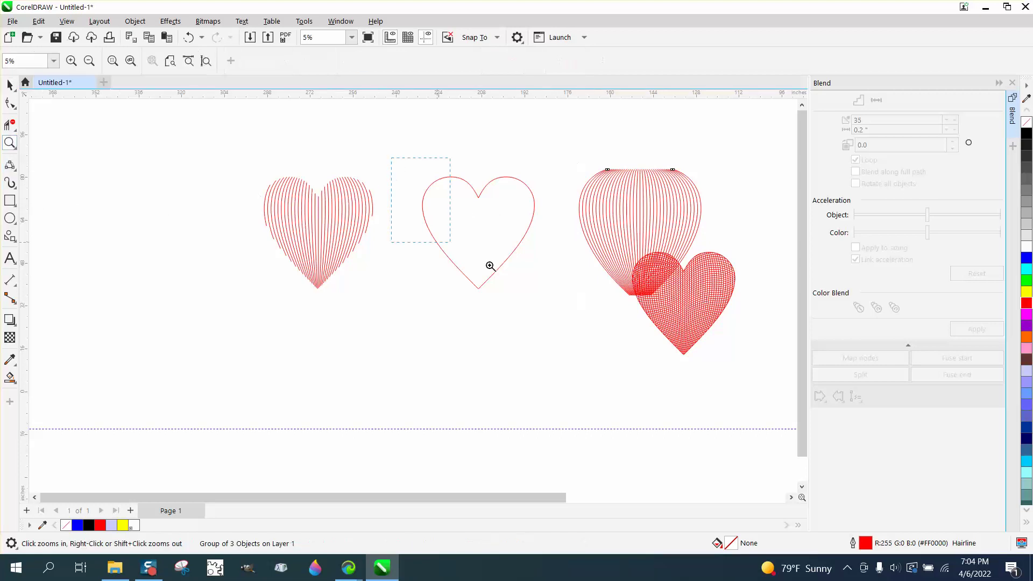
left_click(490, 266)
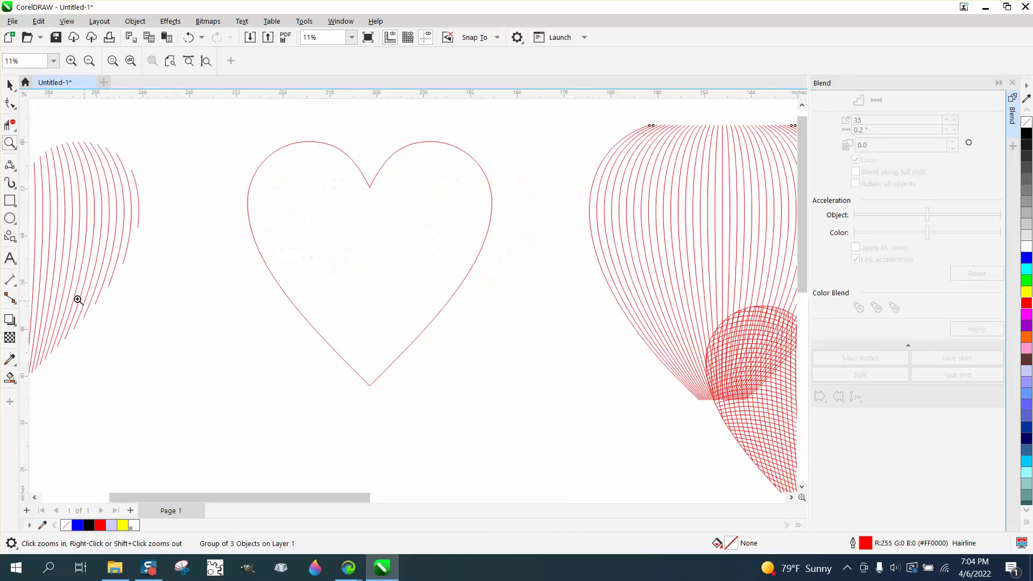
left_click(12, 165)
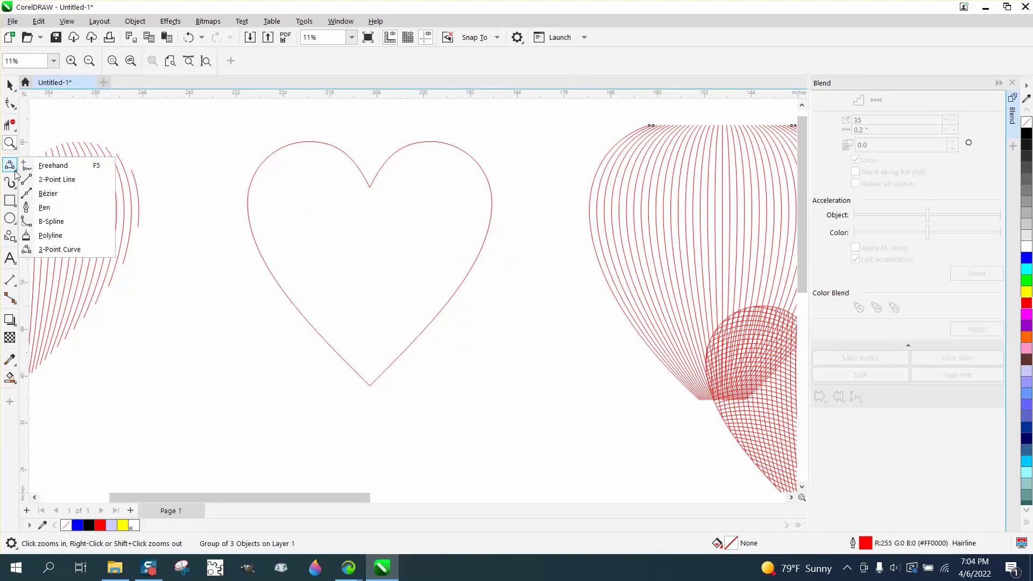
left_click(53, 250)
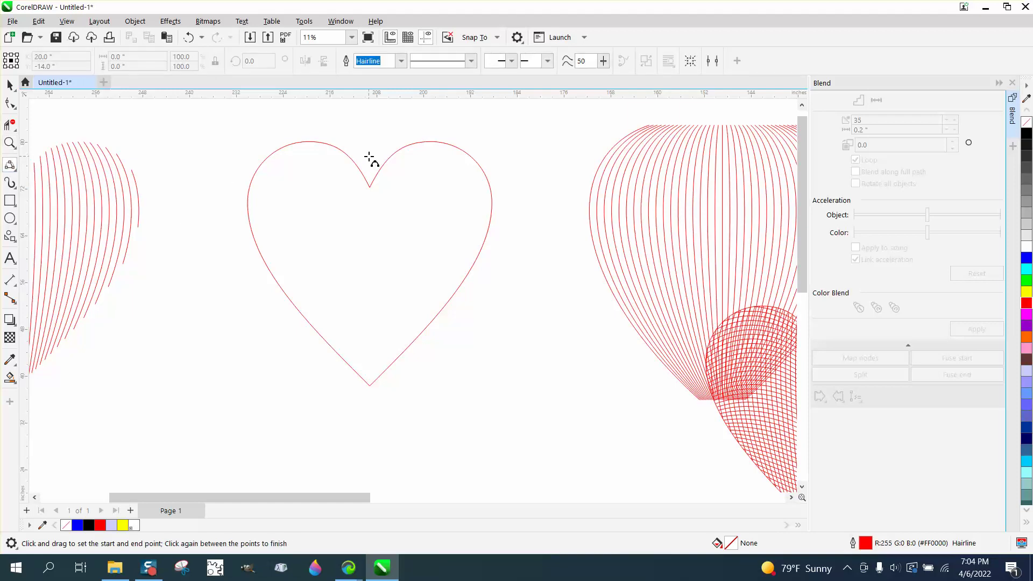
left_click_drag(372, 142, 223, 146)
left_click(301, 116)
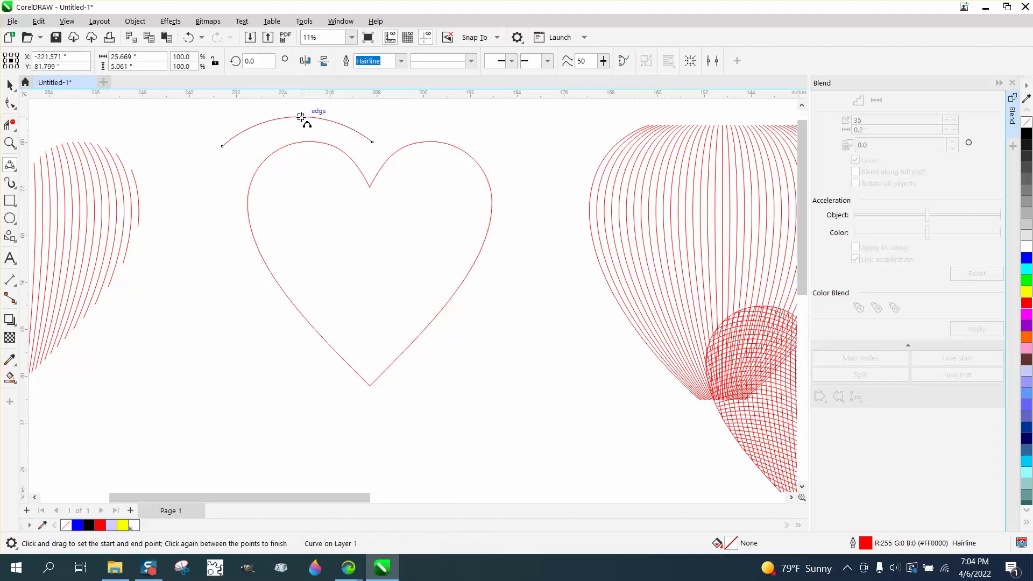
Step: Mirror the arc over the right lobe and combine both arcs into one curve
left_click(15, 85)
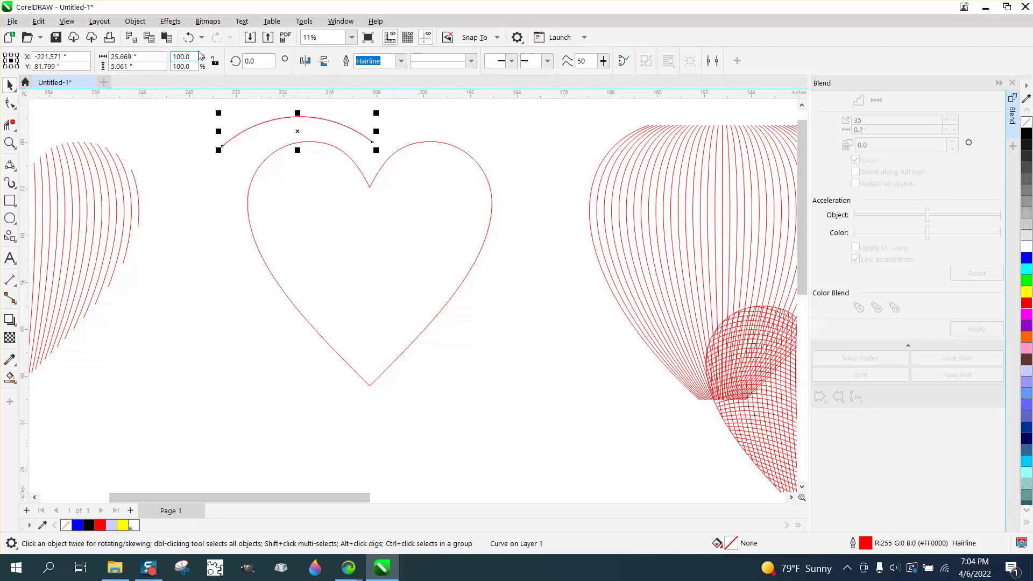
left_click(306, 60)
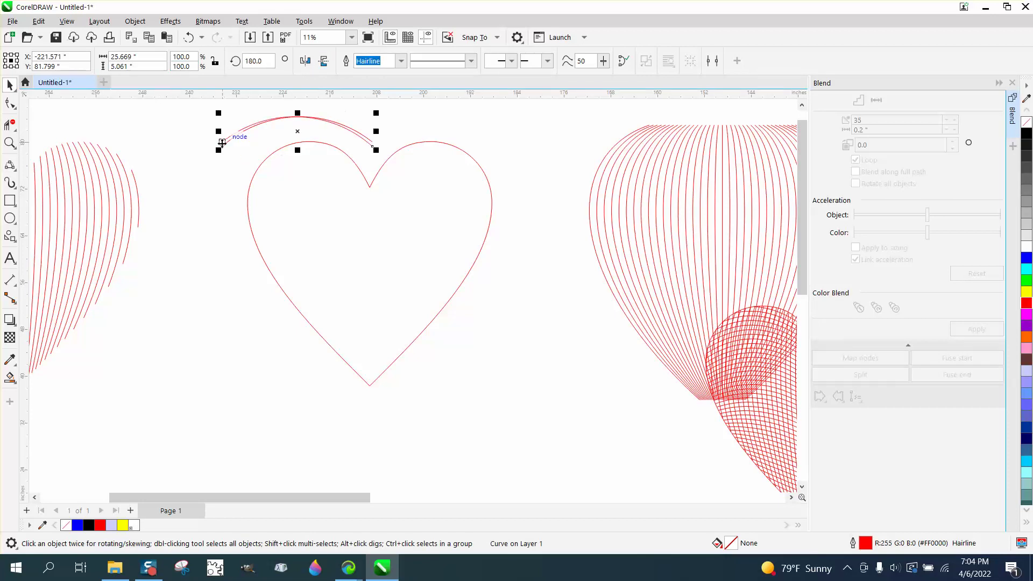
left_click_drag(222, 151, 375, 141)
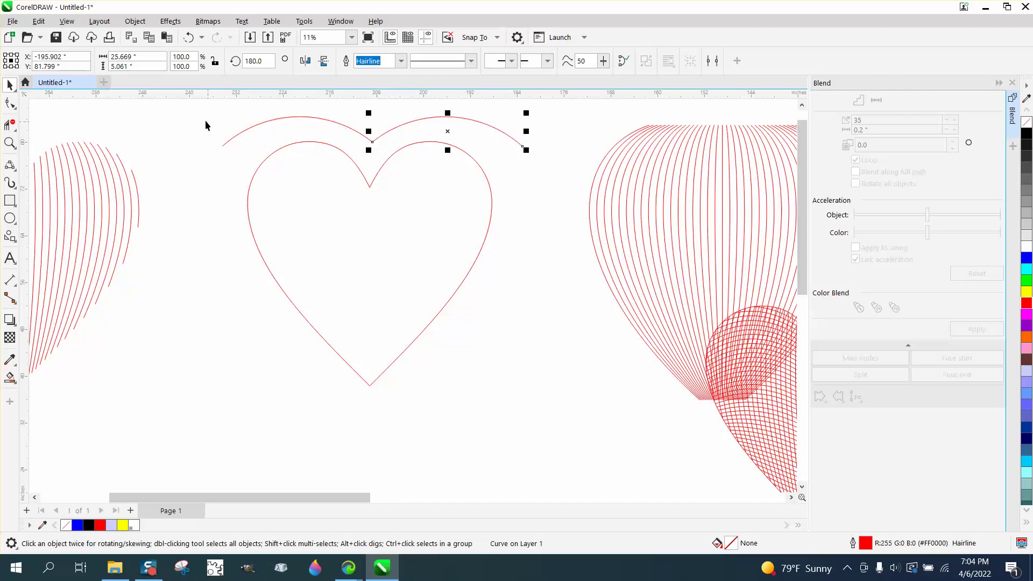
left_click_drag(200, 113, 550, 163)
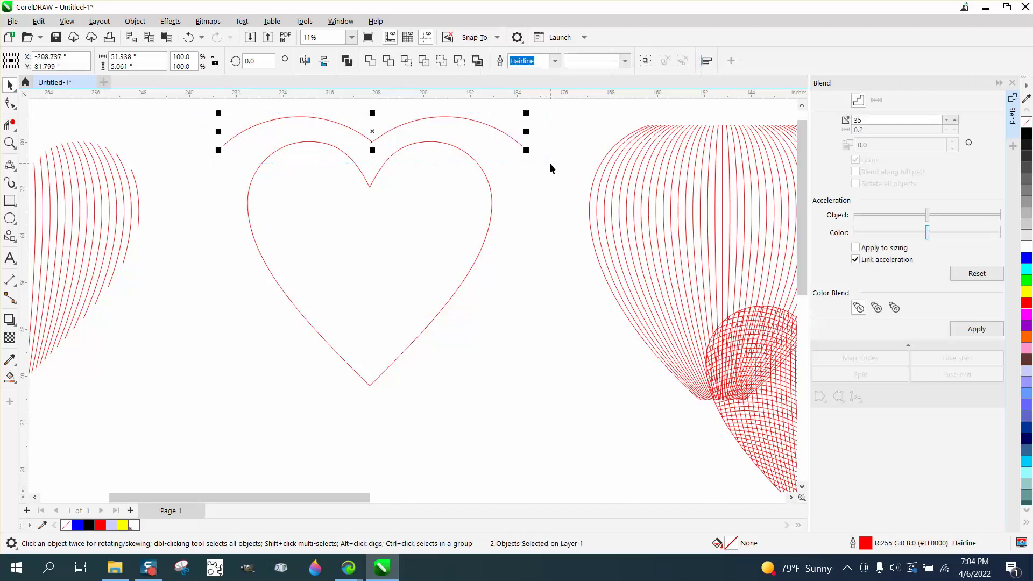
left_click(135, 22)
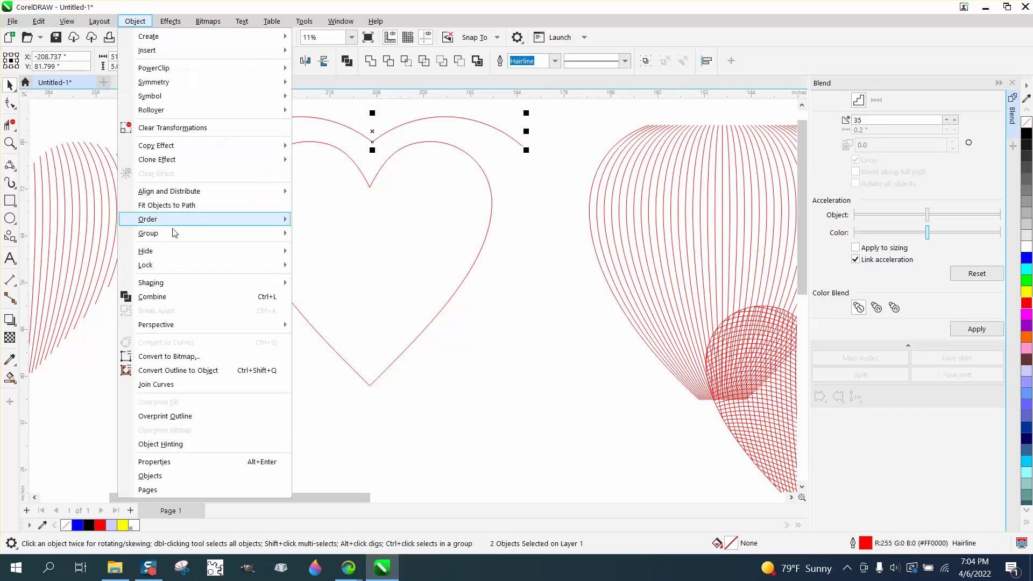
left_click(152, 296)
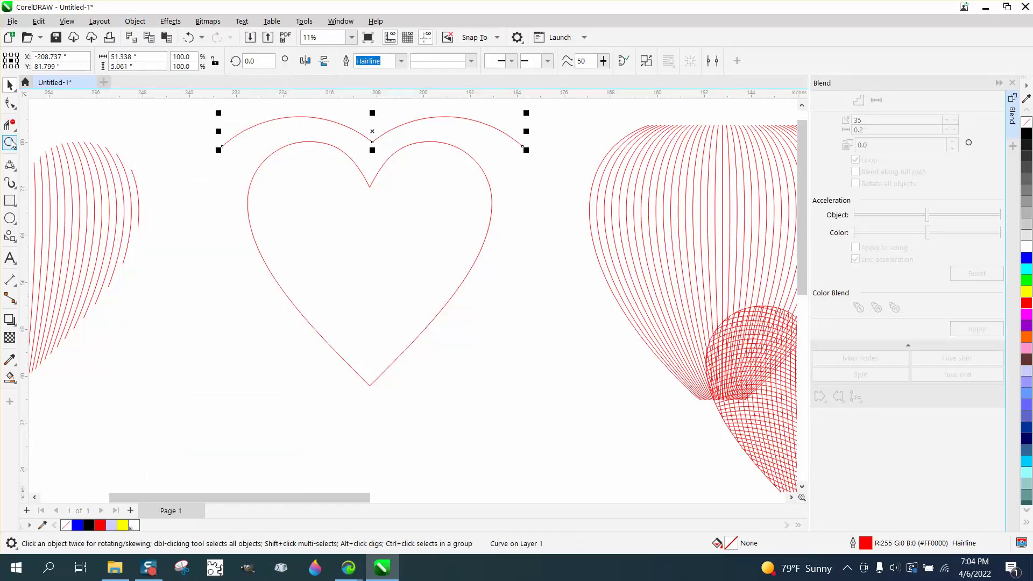
Step: Select the two arc end nodes at the notch dip and merge them with the Join Curves docker
left_click(10, 142)
left_click_drag(350, 129, 431, 175)
key("F10")
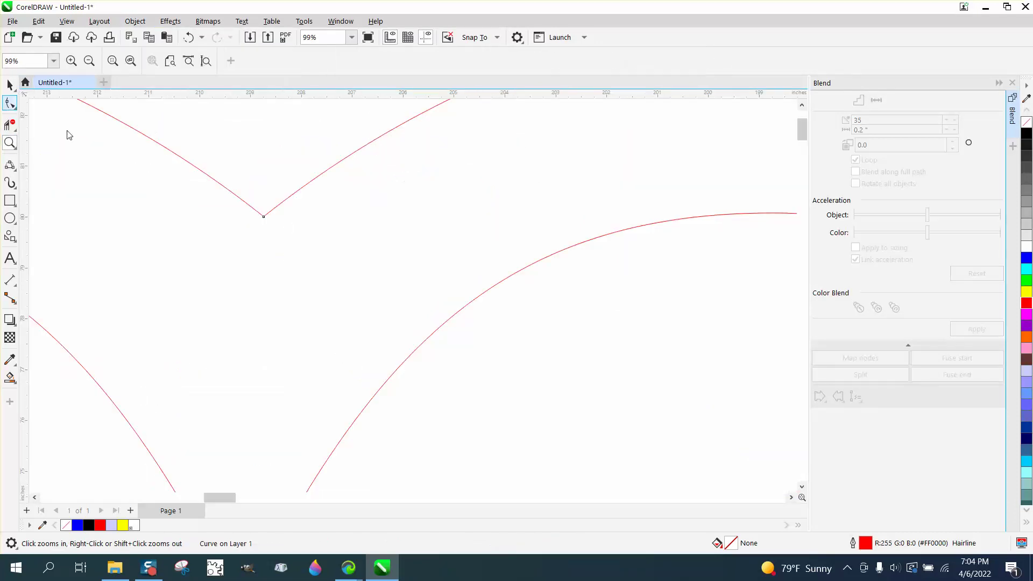
left_click_drag(243, 195, 286, 240)
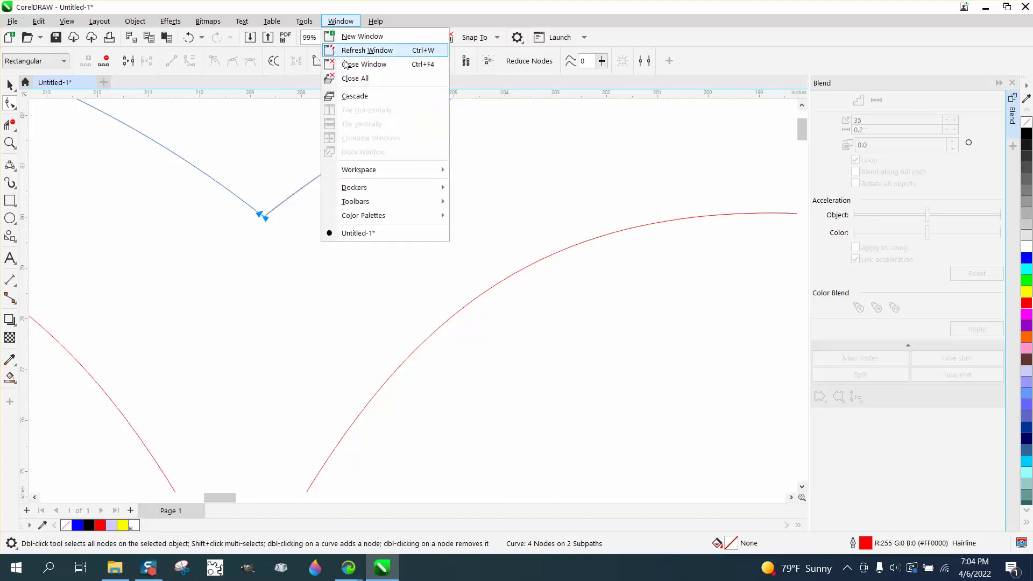
left_click(340, 22)
mouse_move(354, 193)
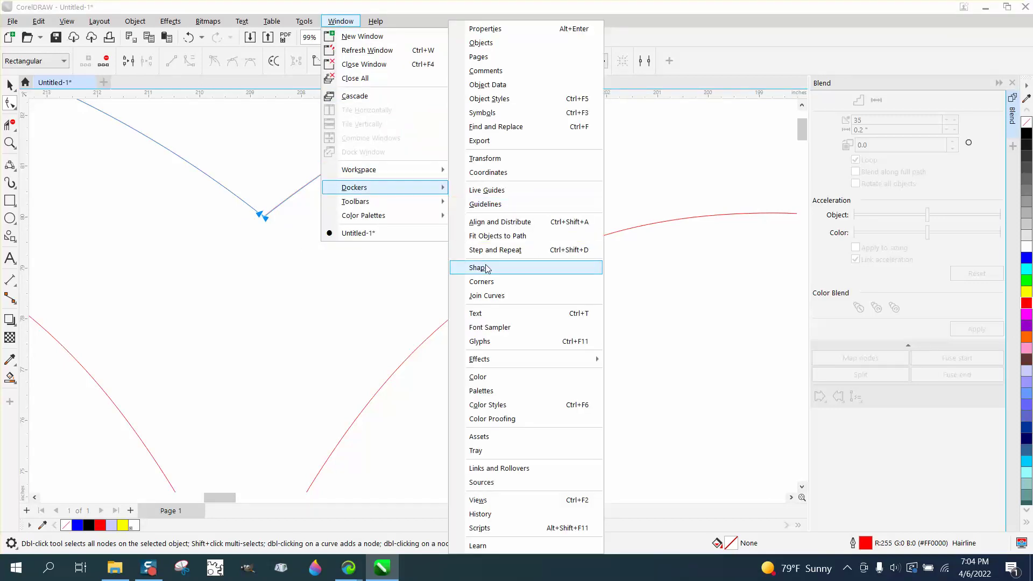
left_click(490, 297)
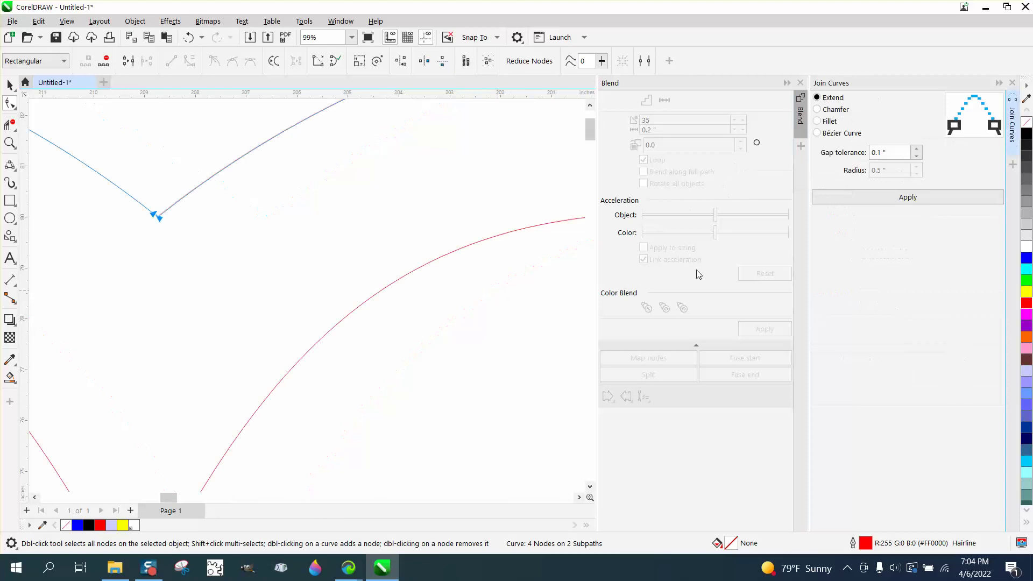
left_click(904, 199)
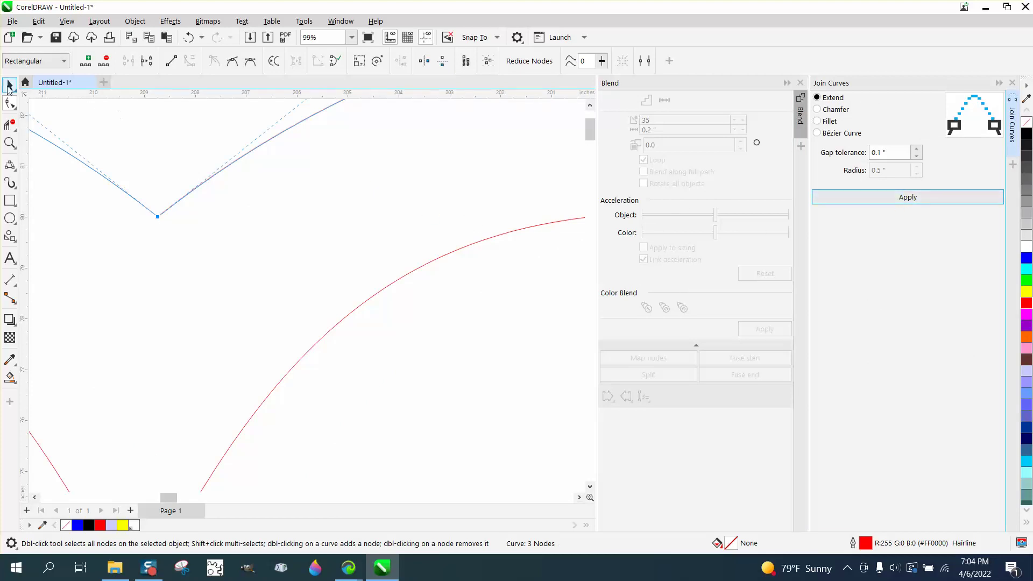
left_click(9, 85)
scroll(388, 229, "down", 3)
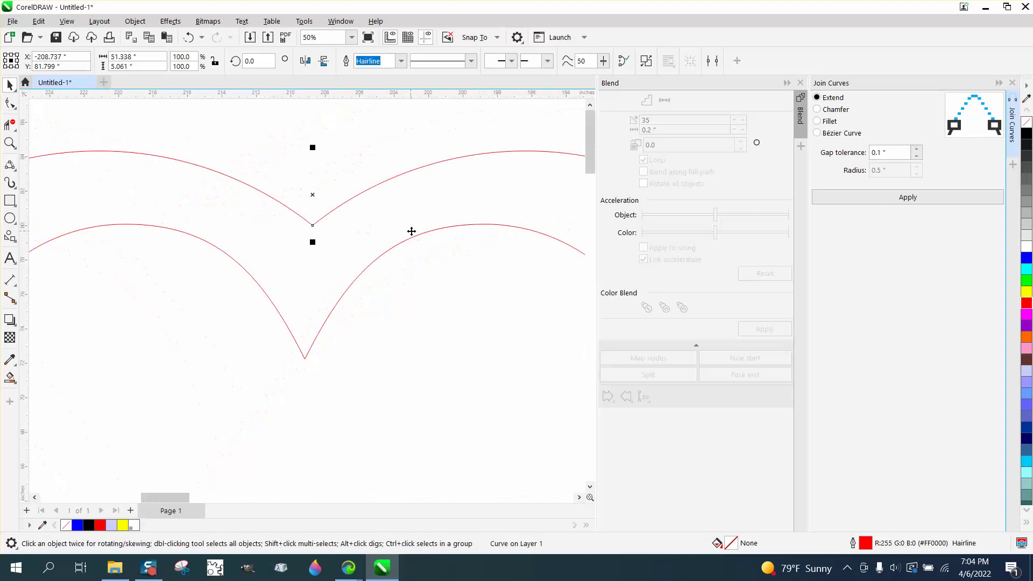
scroll(412, 232, "down", 6)
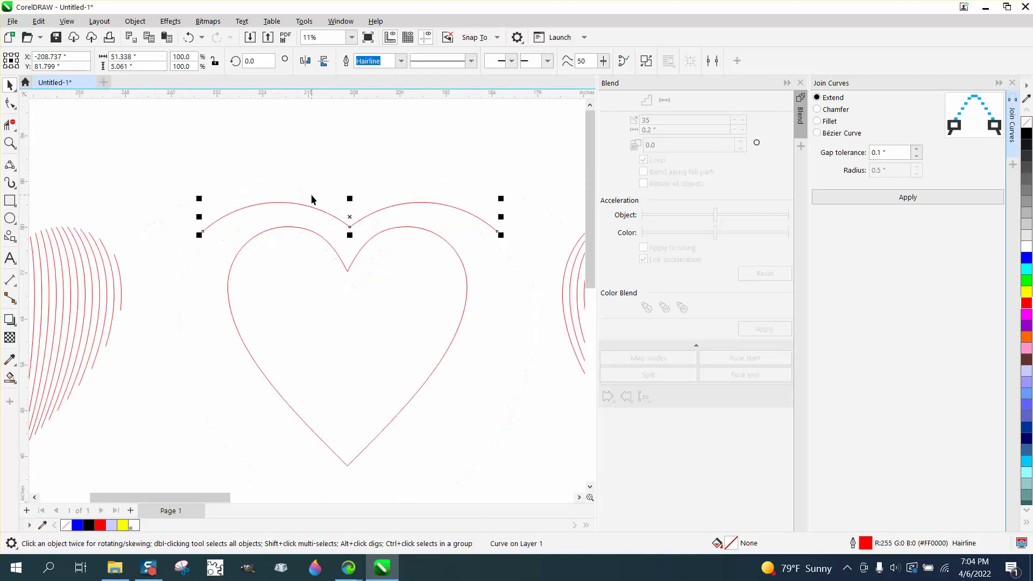
Step: Deselect, zoom on the heart and move the vertical guideline to the heart's centre
scroll(312, 200, "down", 1)
left_click_drag(173, 159, 528, 451)
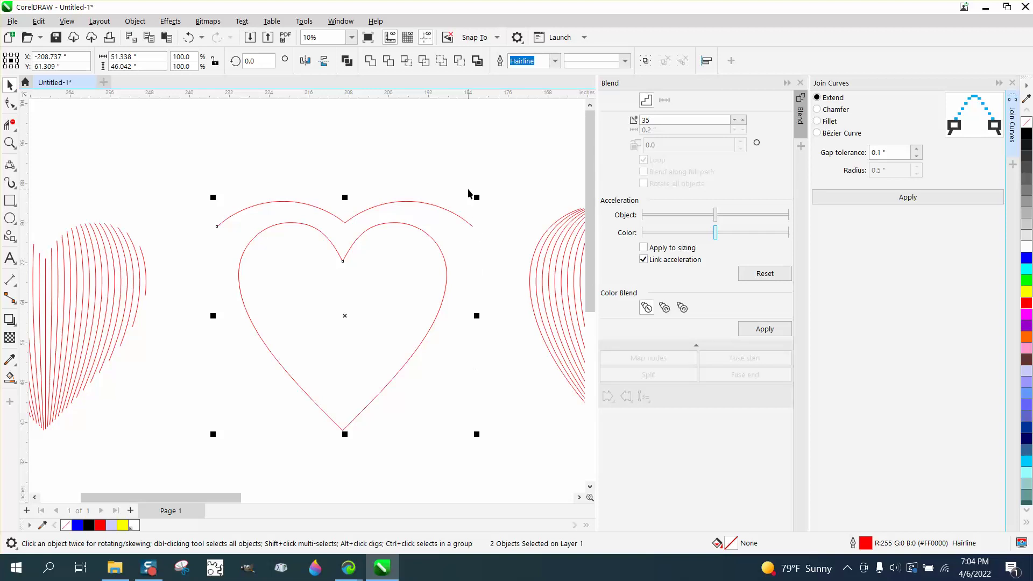
left_click(397, 145)
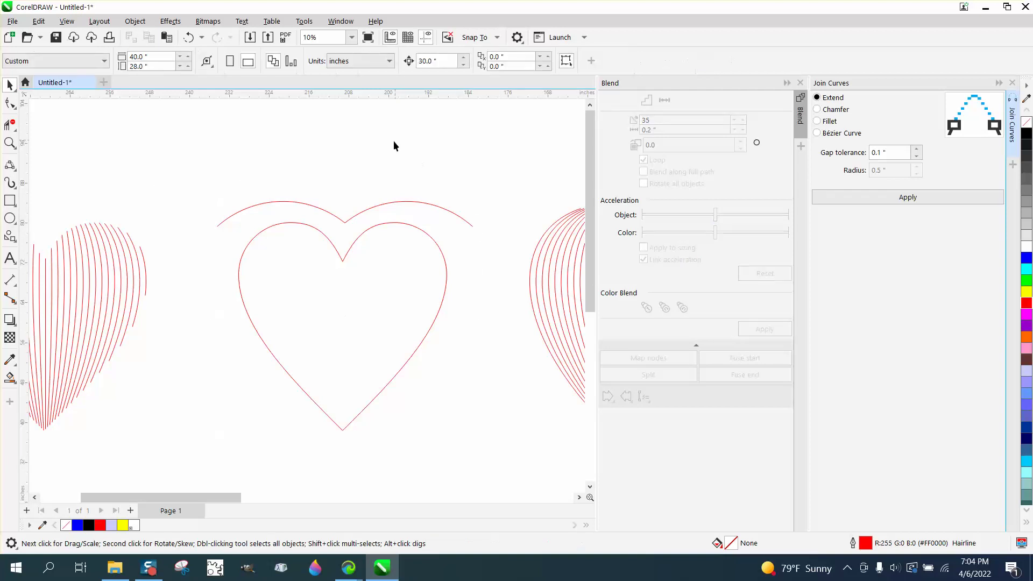
left_click(9, 142)
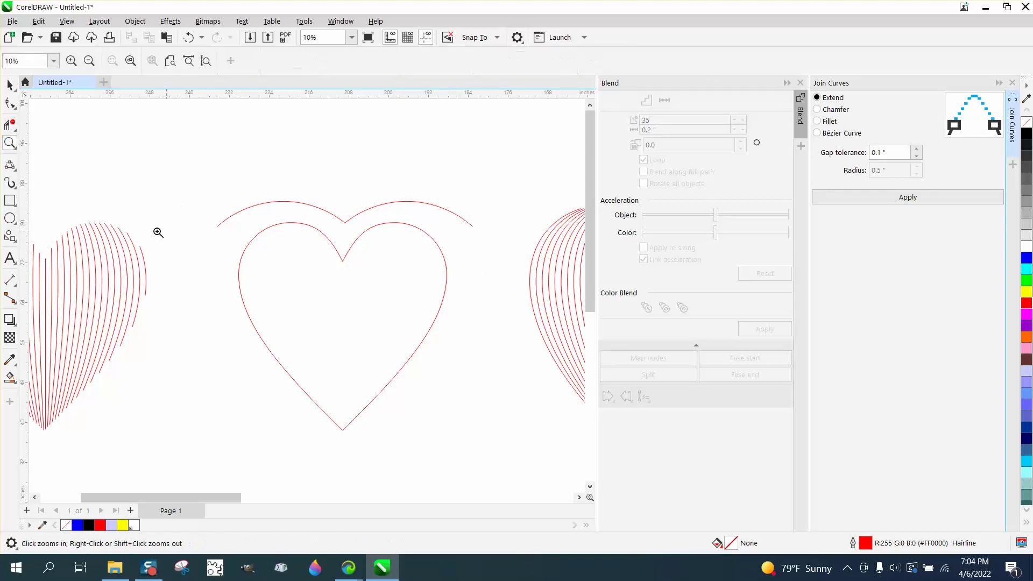
left_click_drag(203, 185, 561, 473)
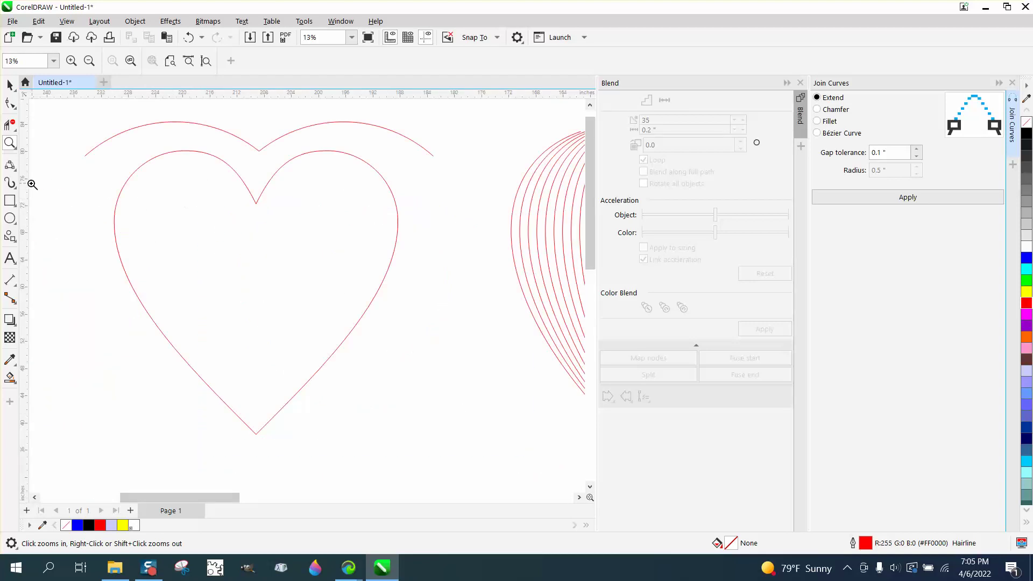
left_click_drag(245, 203, 256, 200)
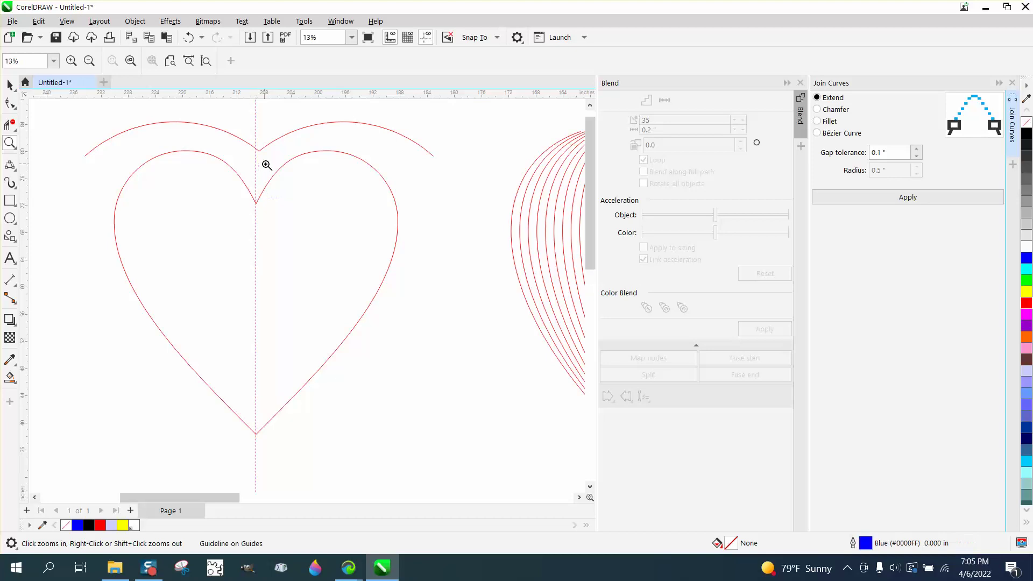
Step: Zoom into the notch and drag the top arc so its dip sits on the guideline
left_click_drag(162, 125, 302, 203)
left_click(10, 84)
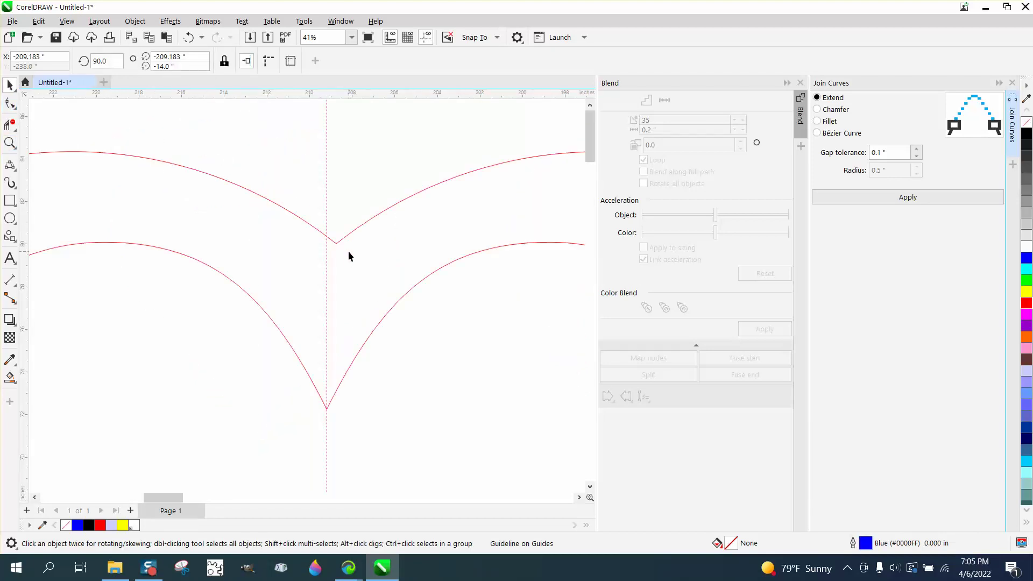
left_click(338, 243)
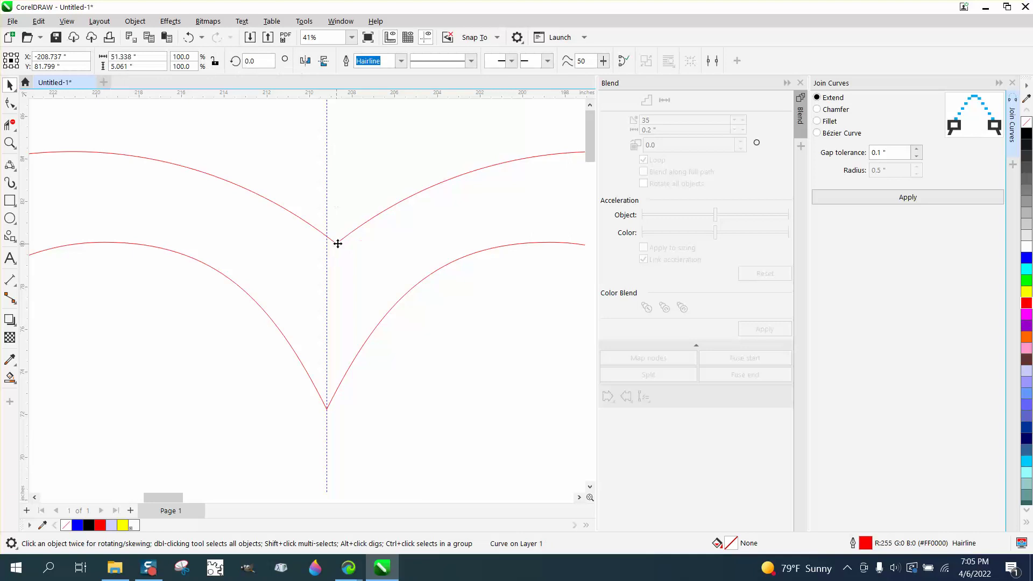
left_click_drag(338, 243, 330, 242)
scroll(308, 179, "down", 2)
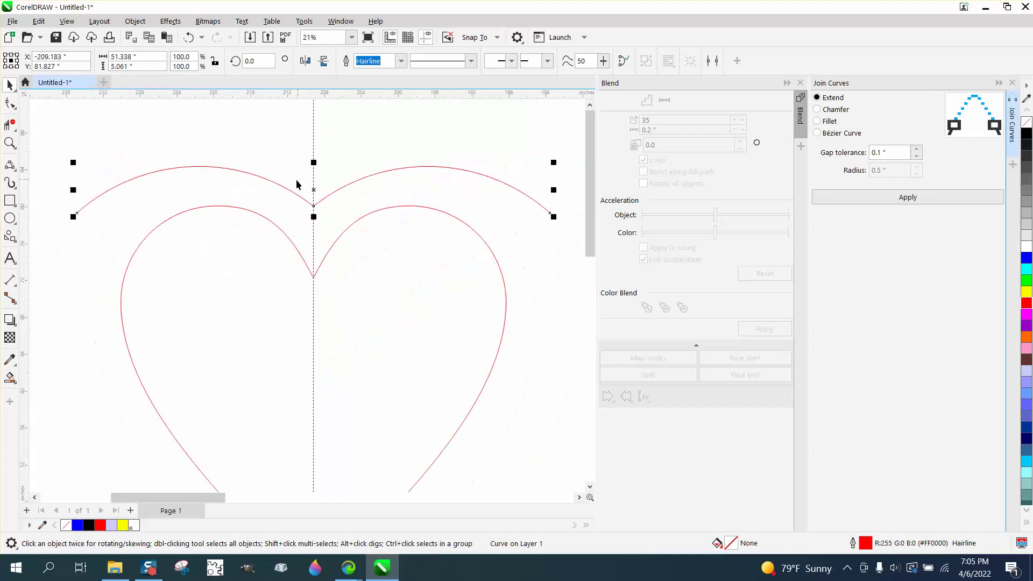
scroll(296, 184, "down", 2)
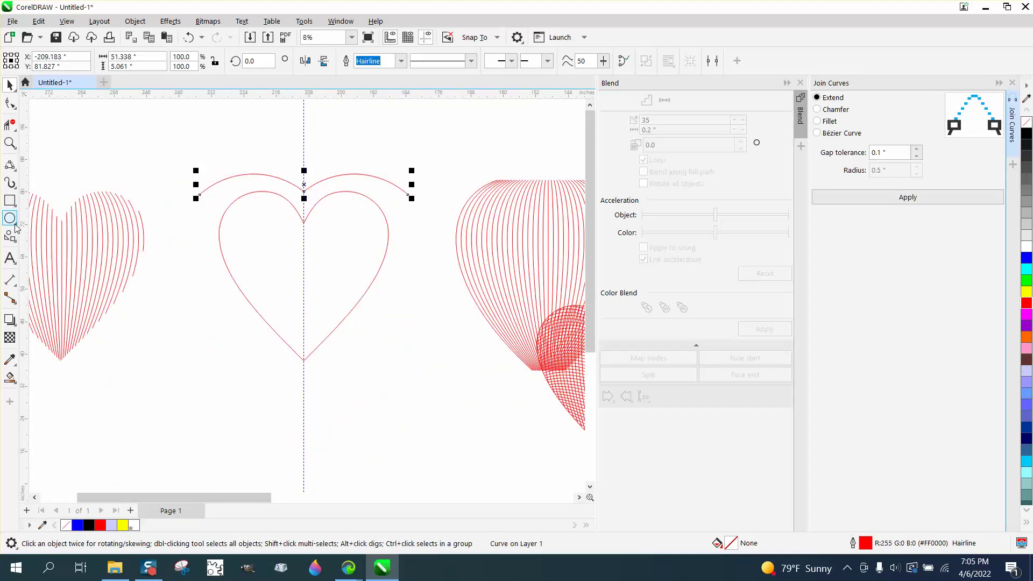
left_click(10, 167)
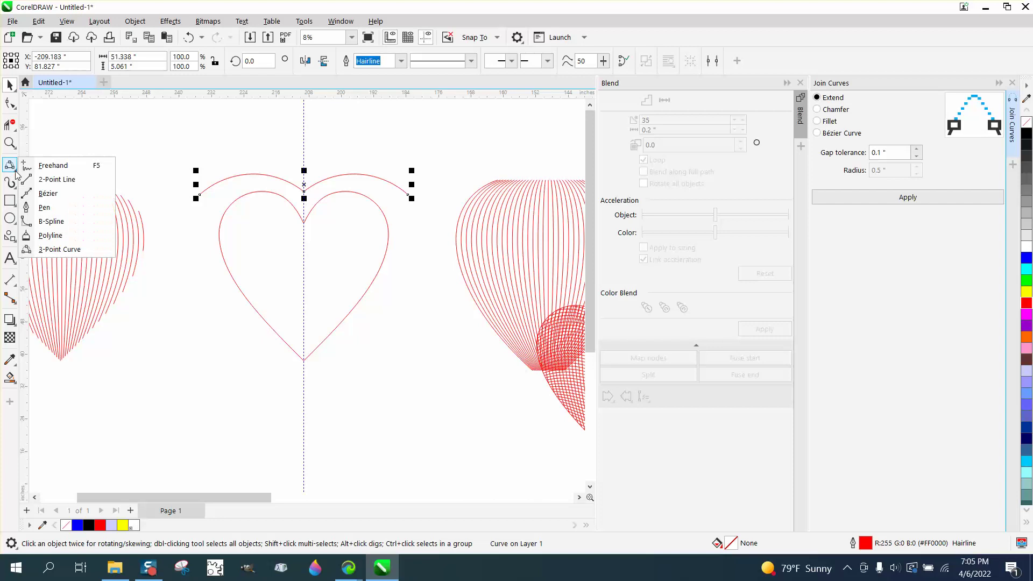
Step: Draw a first three-point arc below the heart and close the accidentally opened calculator
left_click(66, 249)
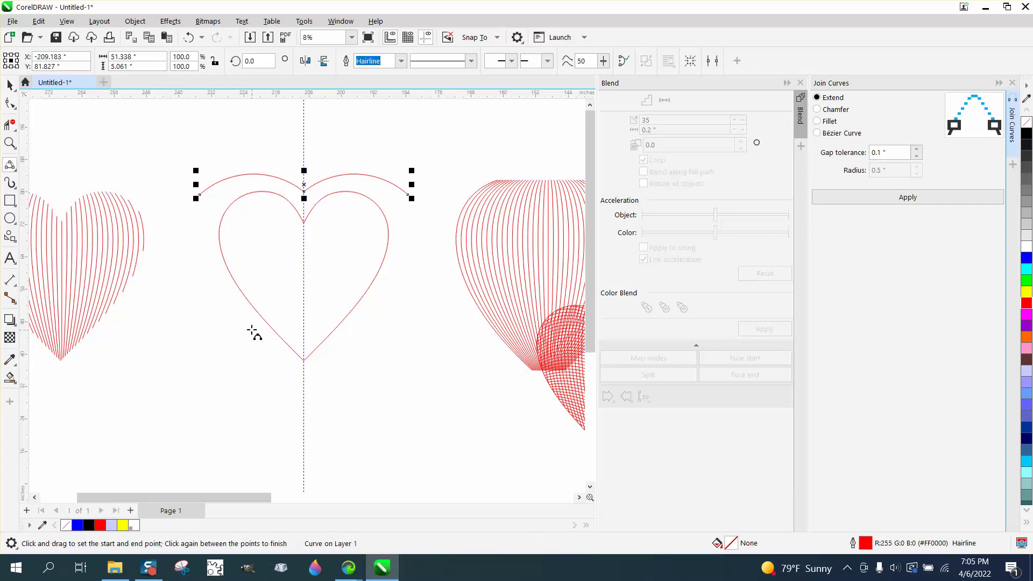
left_click_drag(251, 310, 366, 310)
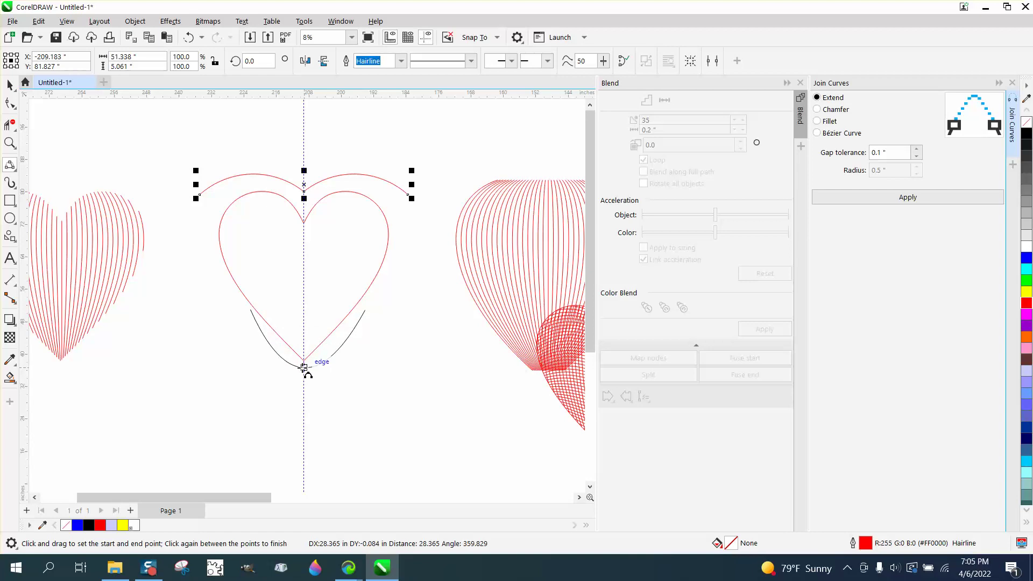
left_click(304, 367)
key("XF86Calculator")
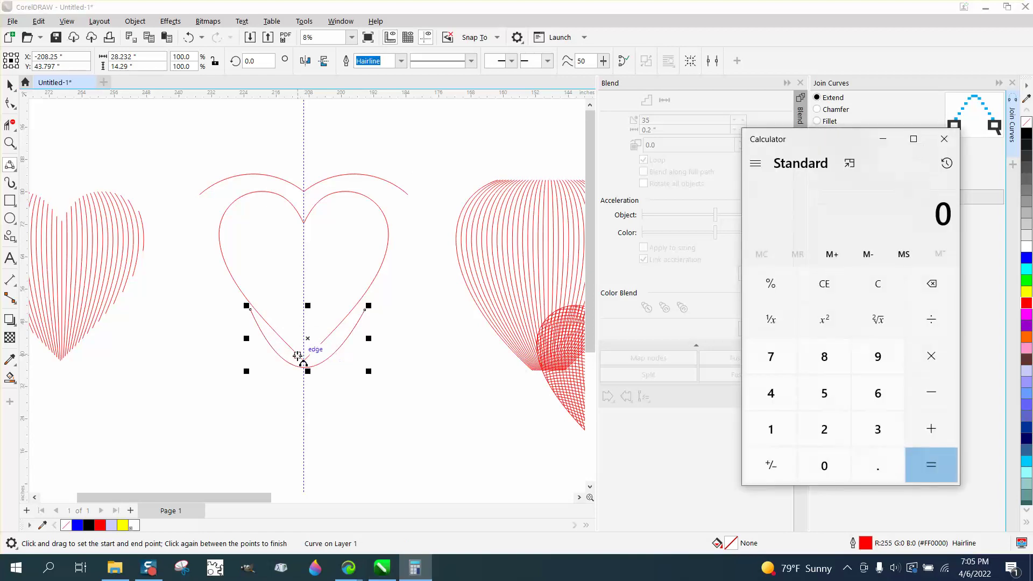
left_click(945, 139)
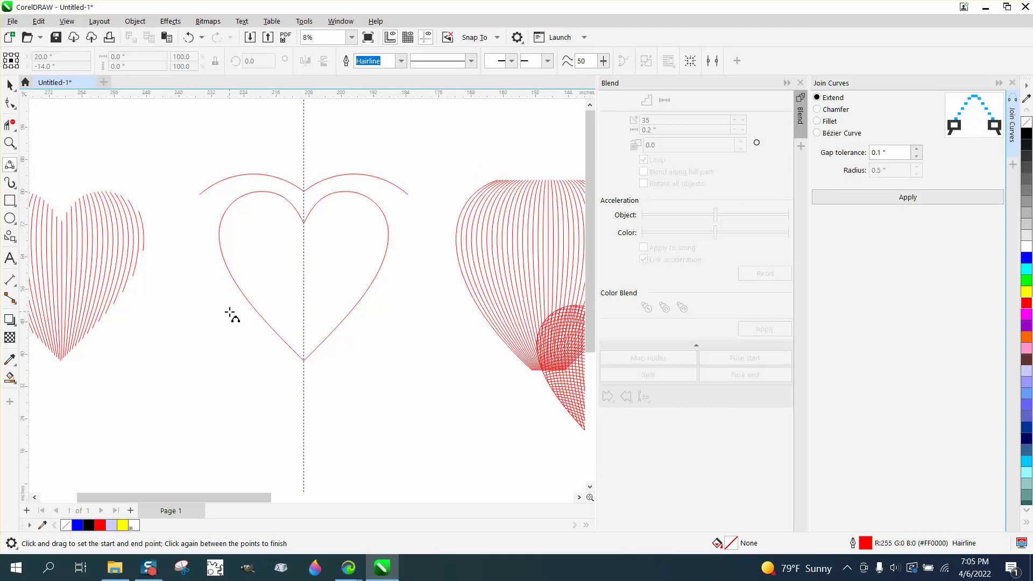
Step: Redraw a wider arc below the heart, bending it around the bottom point
left_click_drag(229, 312, 376, 312)
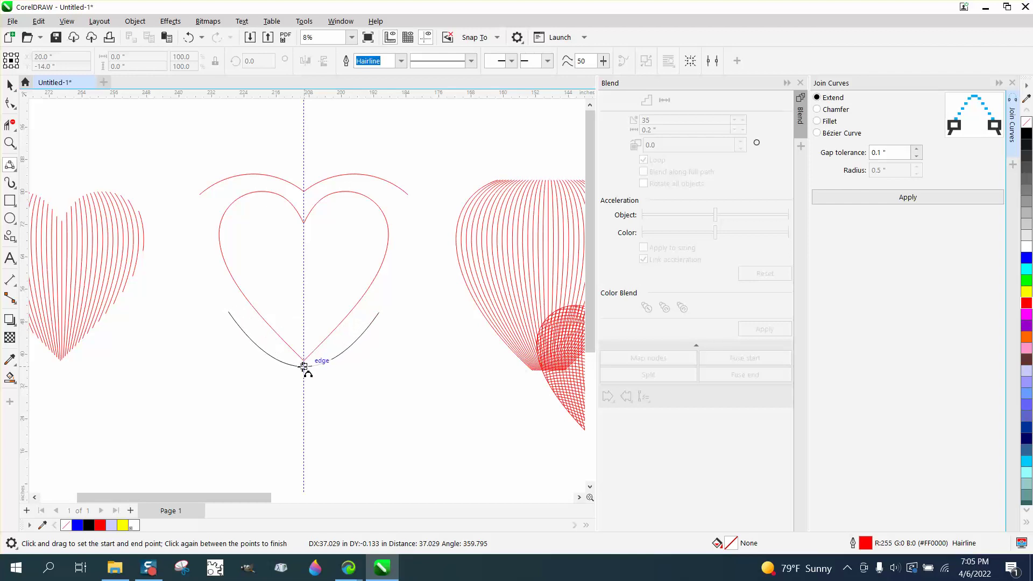
left_click(303, 369)
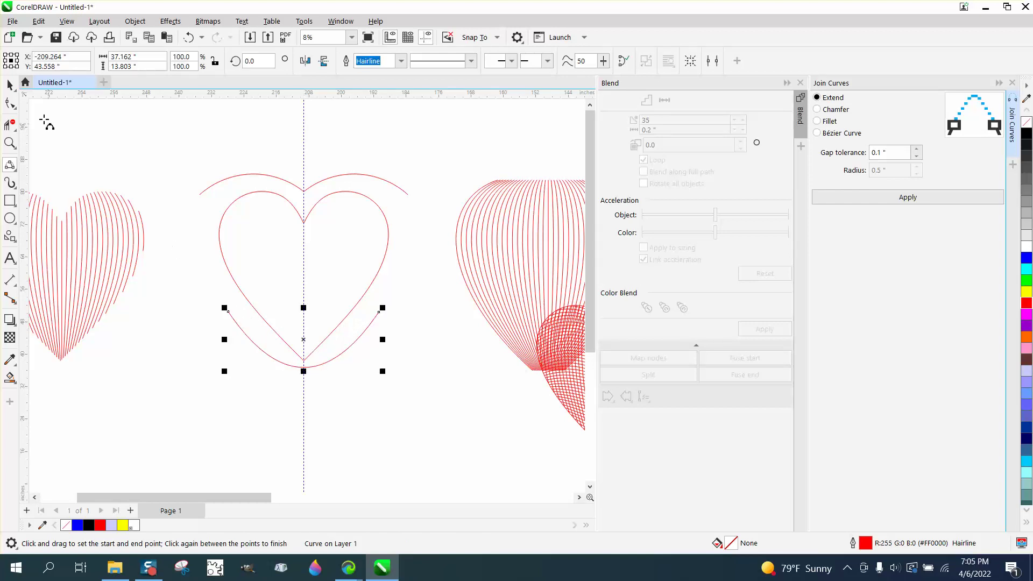
left_click(10, 87)
Step: Move the heart outline down out of the way and blend the top arc into the bottom arc
left_click(425, 200)
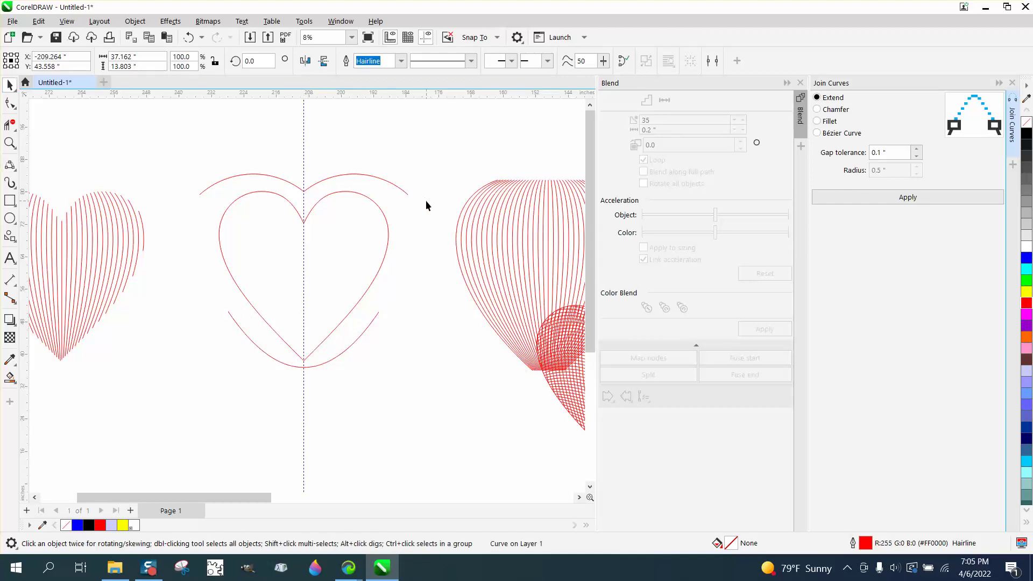
left_click(388, 232)
scroll(390, 233, "down", 1)
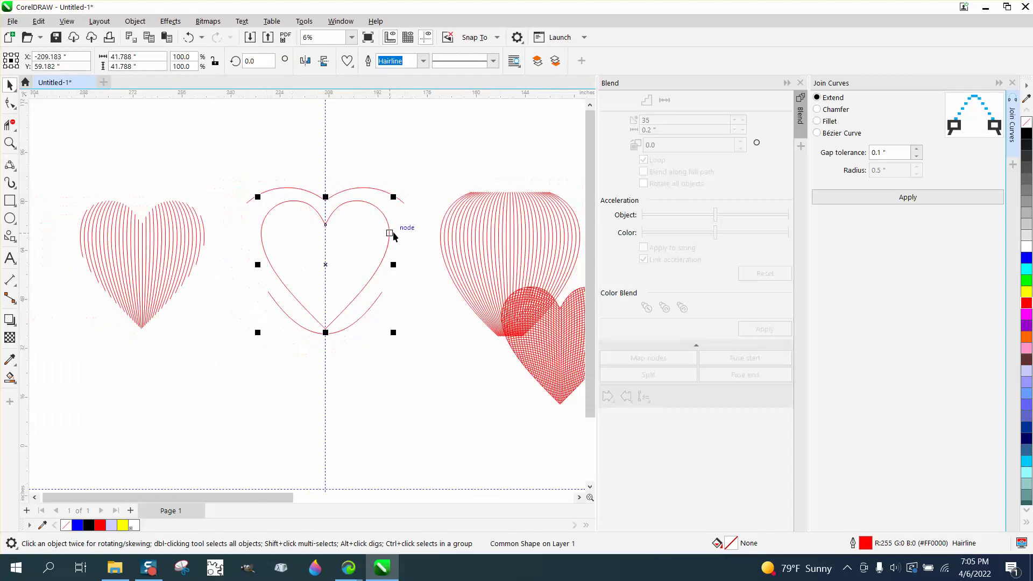
key("Down")
key("Down")
left_click_drag(232, 159, 435, 348)
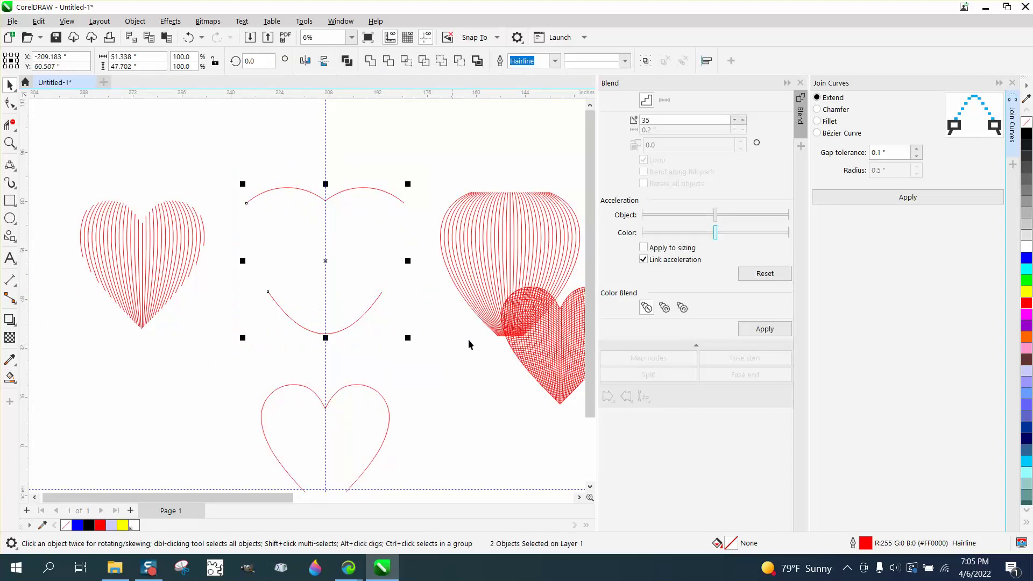
left_click(763, 330)
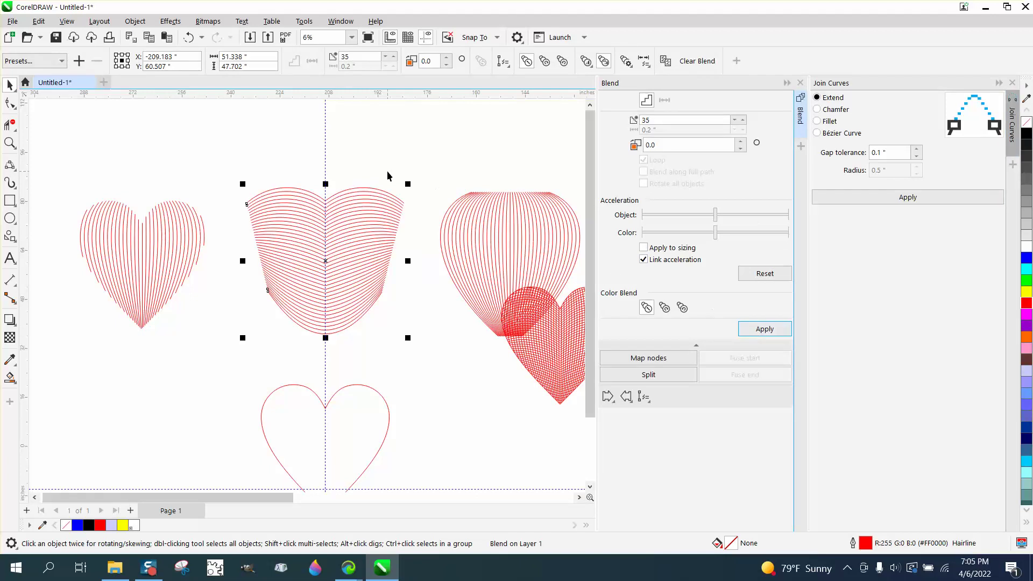
Step: Break the middle blend apart and group its three pieces into one object
left_click(135, 21)
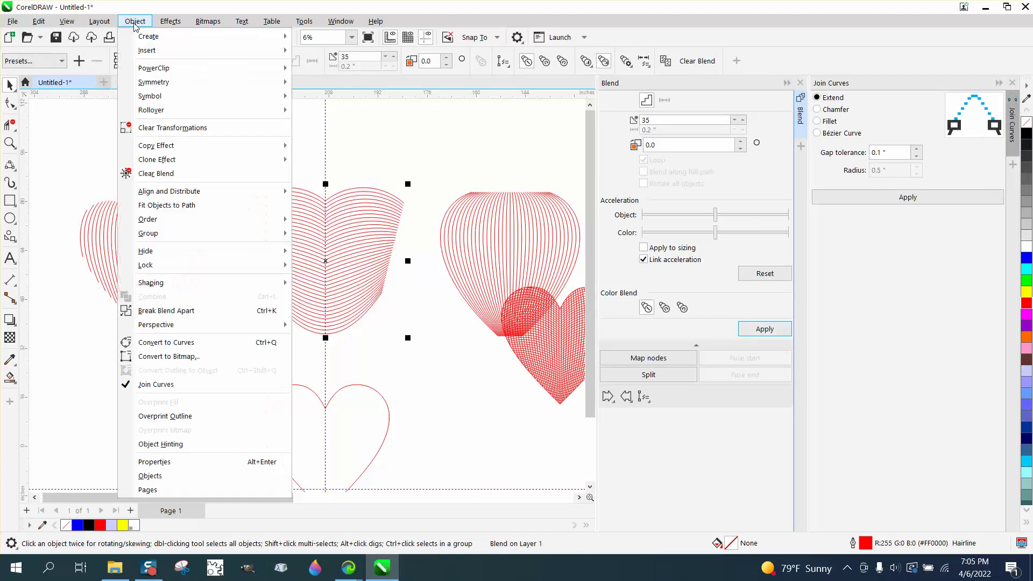
left_click(173, 310)
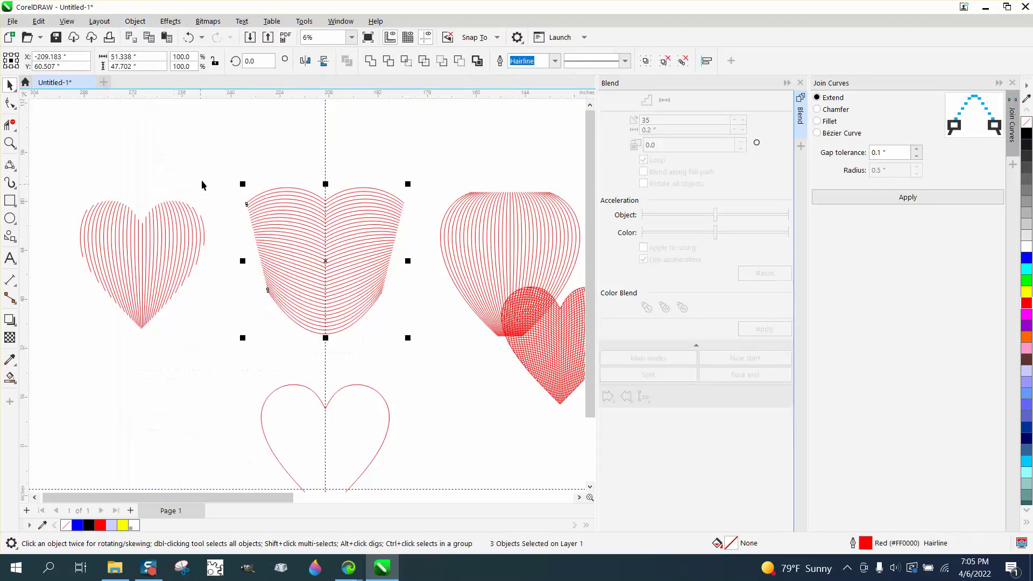
left_click_drag(228, 163, 427, 359)
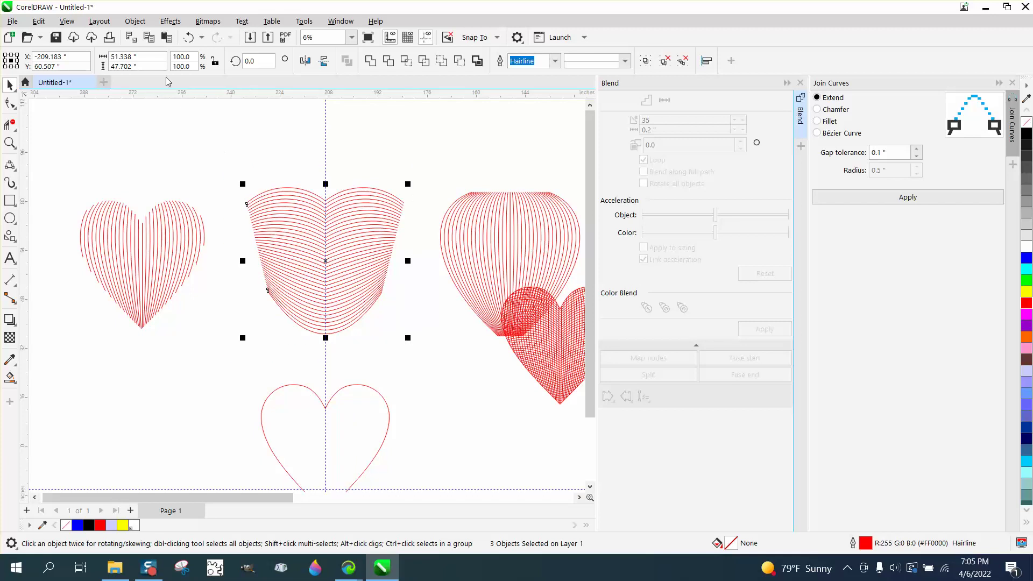
left_click(135, 21)
mouse_move(161, 237)
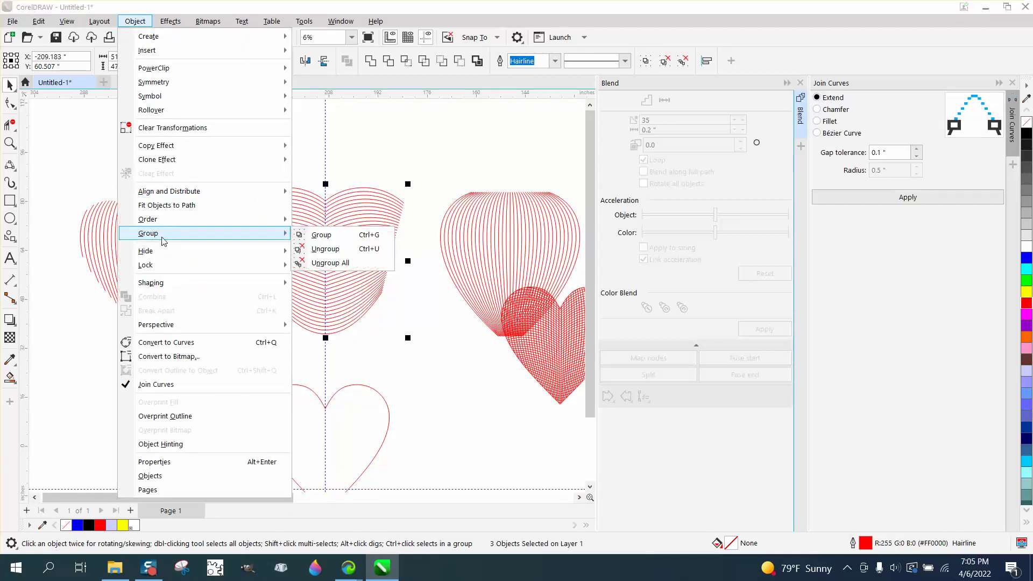
left_click(317, 234)
Step: Move the outline heart onto the middle blend, trim the blend lines to the heart shape, and shift the result left
left_click(370, 391)
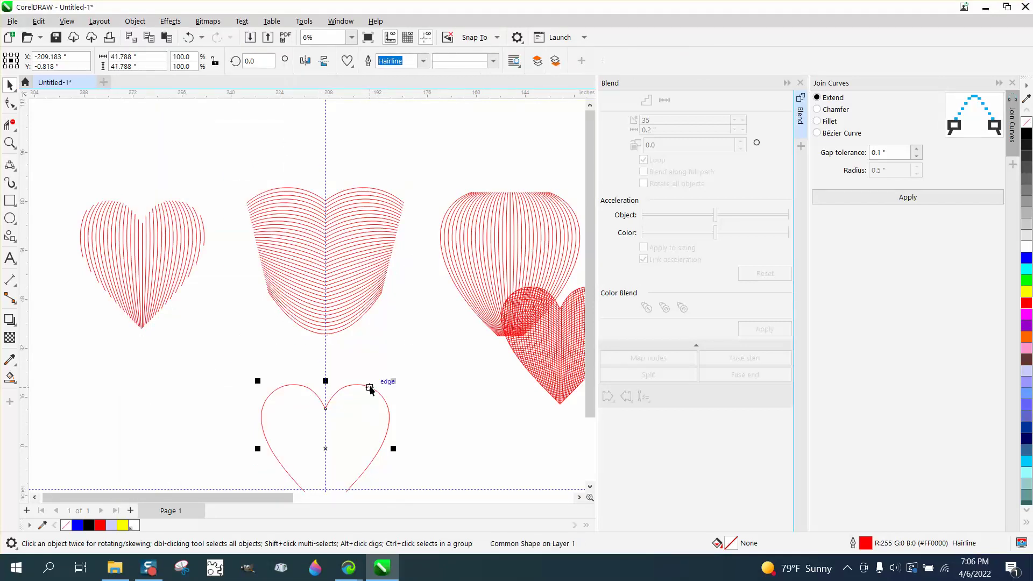
left_click_drag(370, 385, 369, 214)
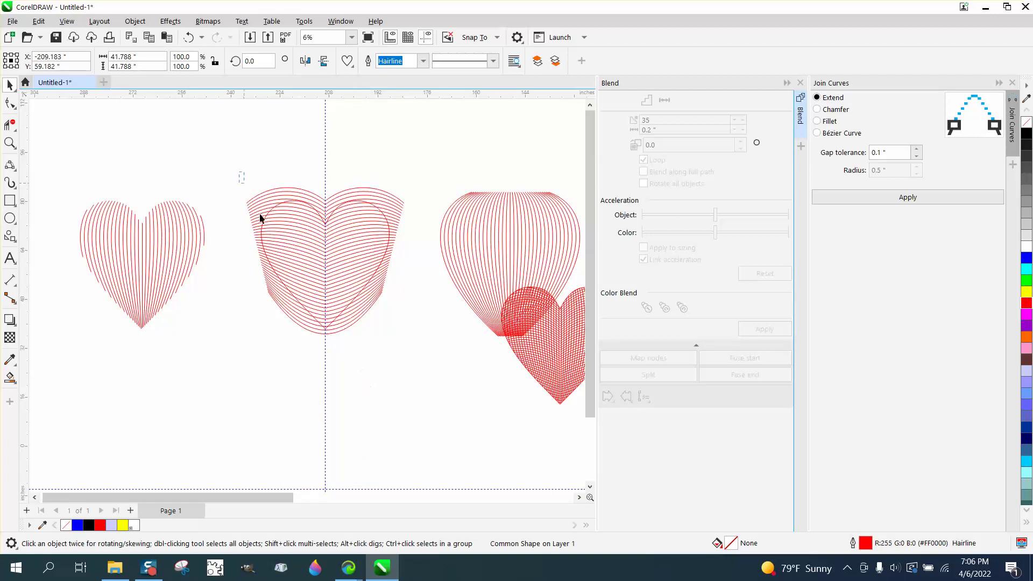
left_click_drag(240, 174, 414, 352)
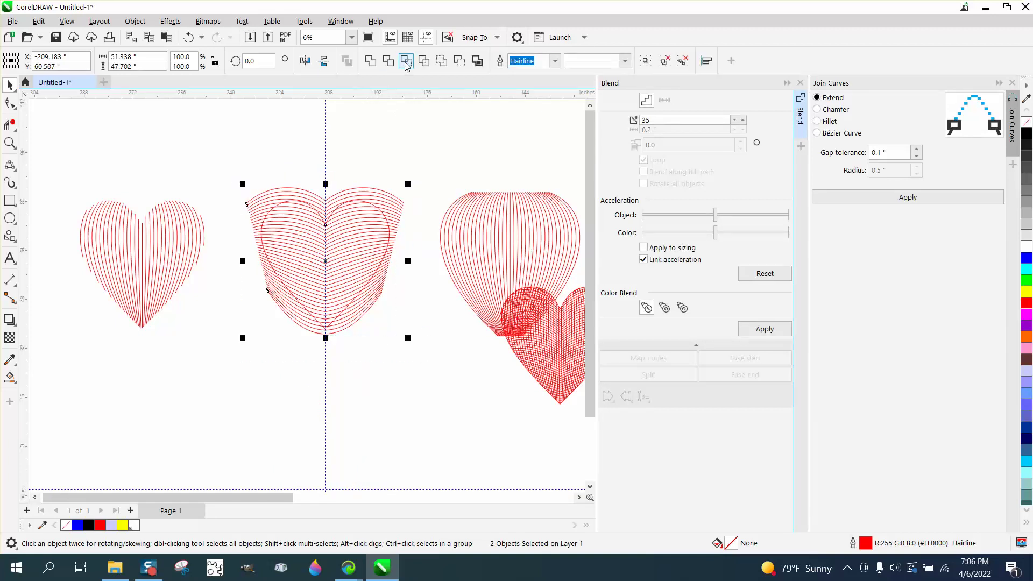
left_click(388, 61)
key("Left")
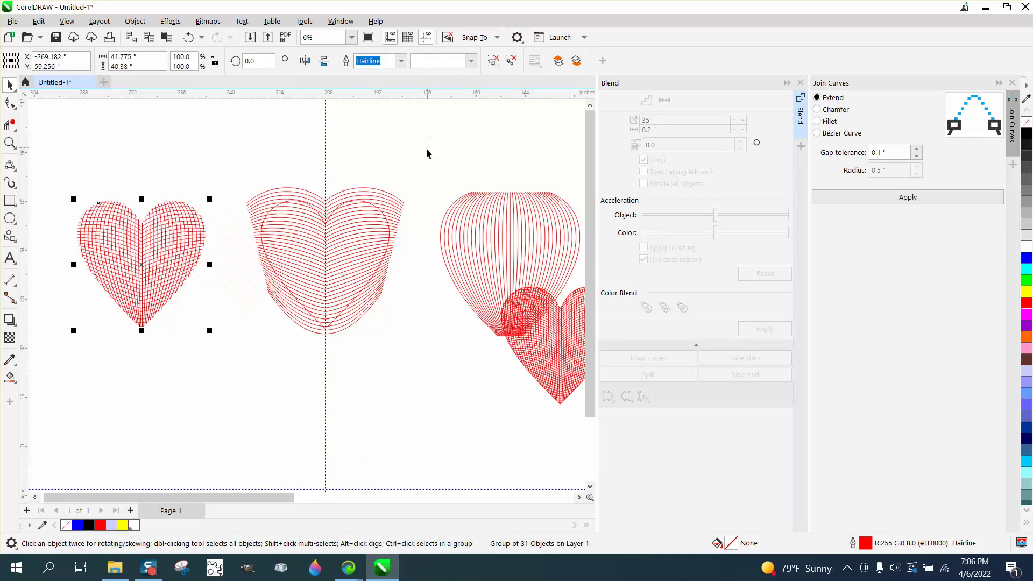
Step: Nudge the fluted blend left and down, and shift the outline heart left onto the grid heart
left_click(386, 225)
key("Left")
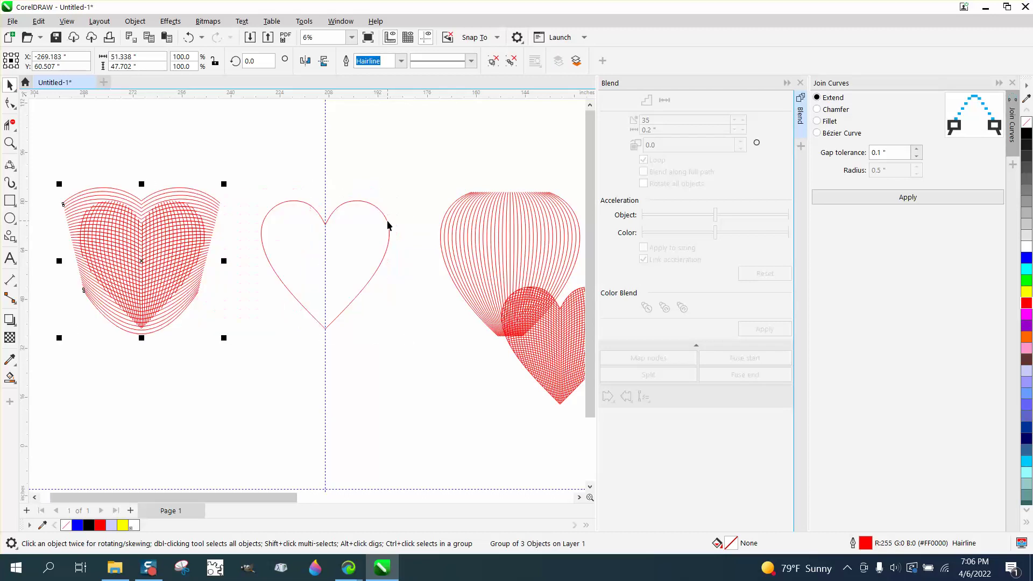
key("Down")
key("Down")
left_click(388, 223)
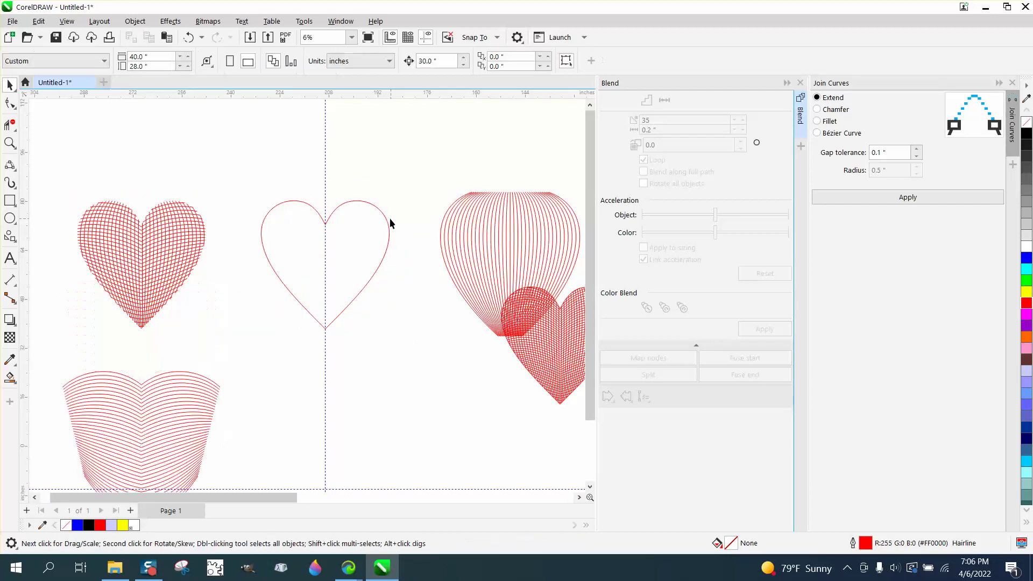
key("Left")
key("Left")
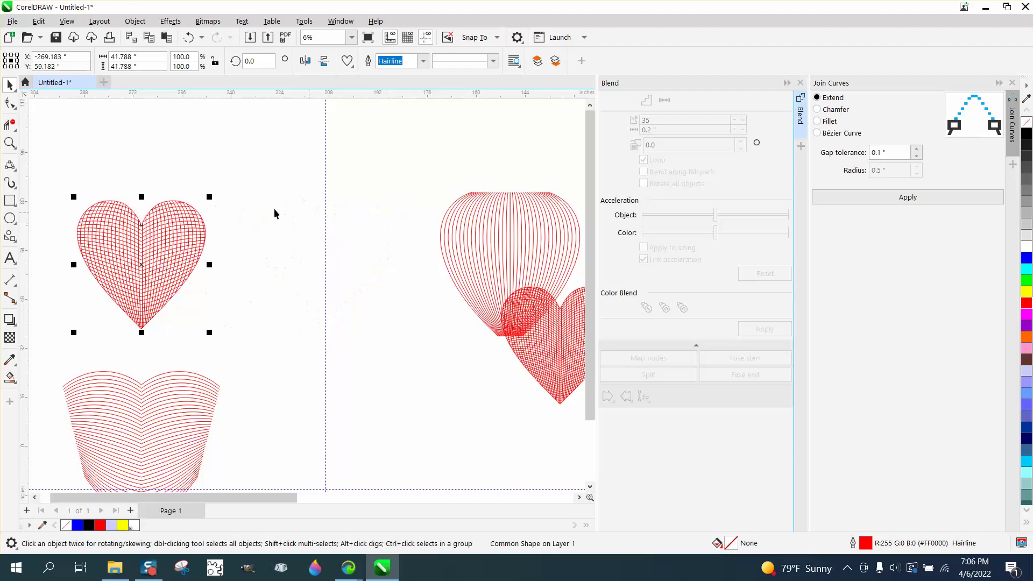
left_click(9, 143)
left_click_drag(70, 185, 323, 368)
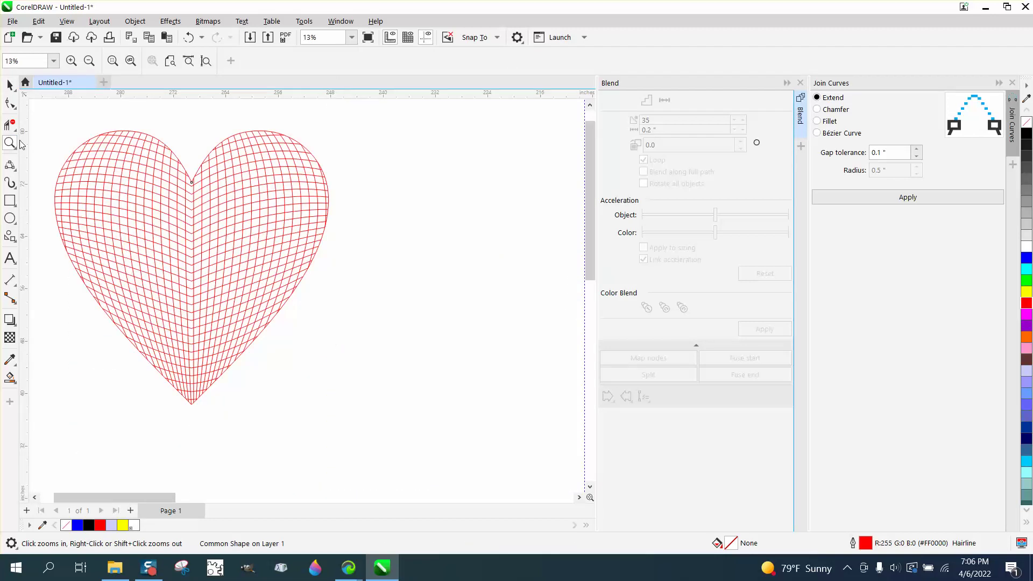
left_click(394, 379)
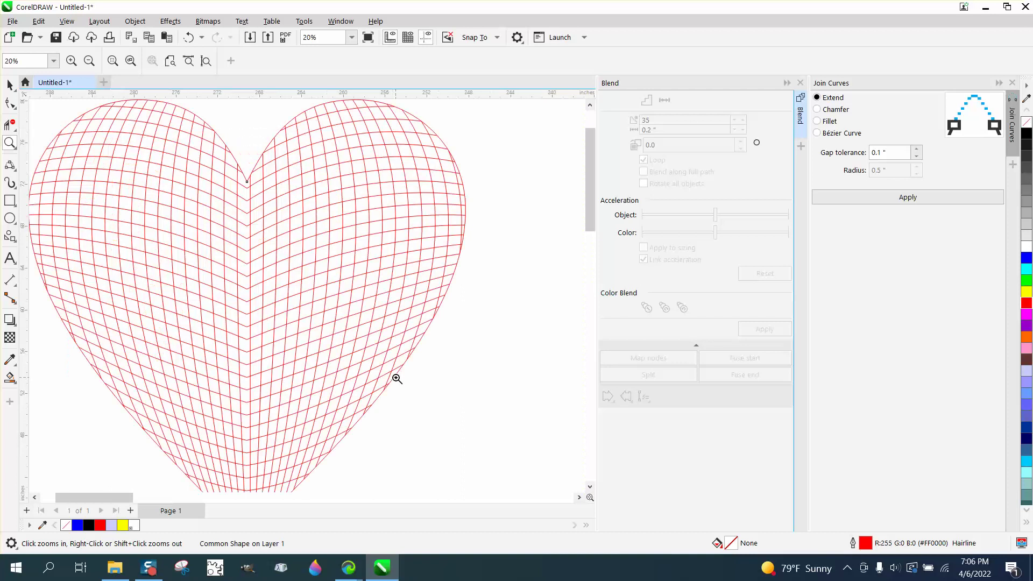
scroll(392, 347, "down", 1)
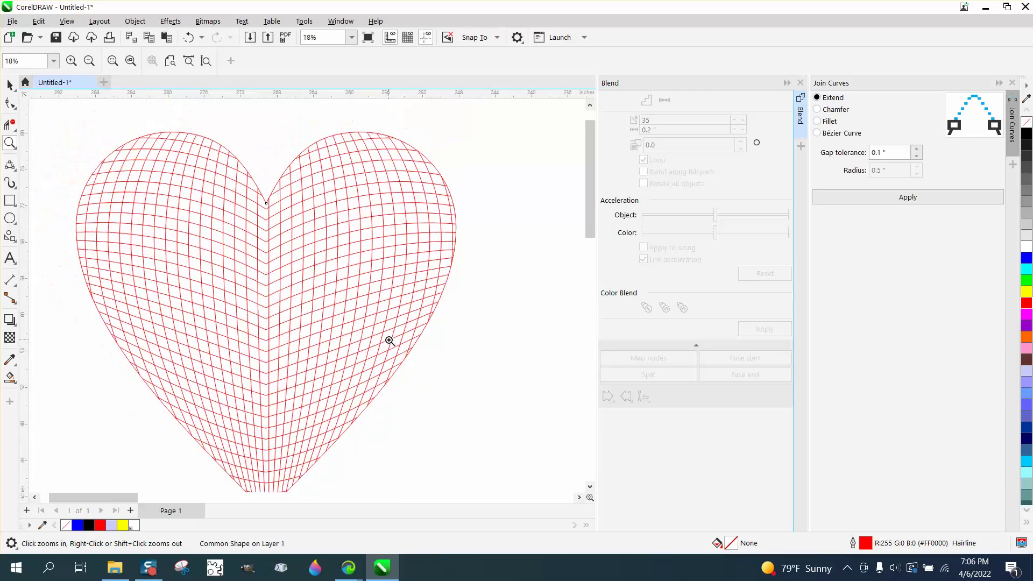
left_click_drag(249, 267, 309, 328)
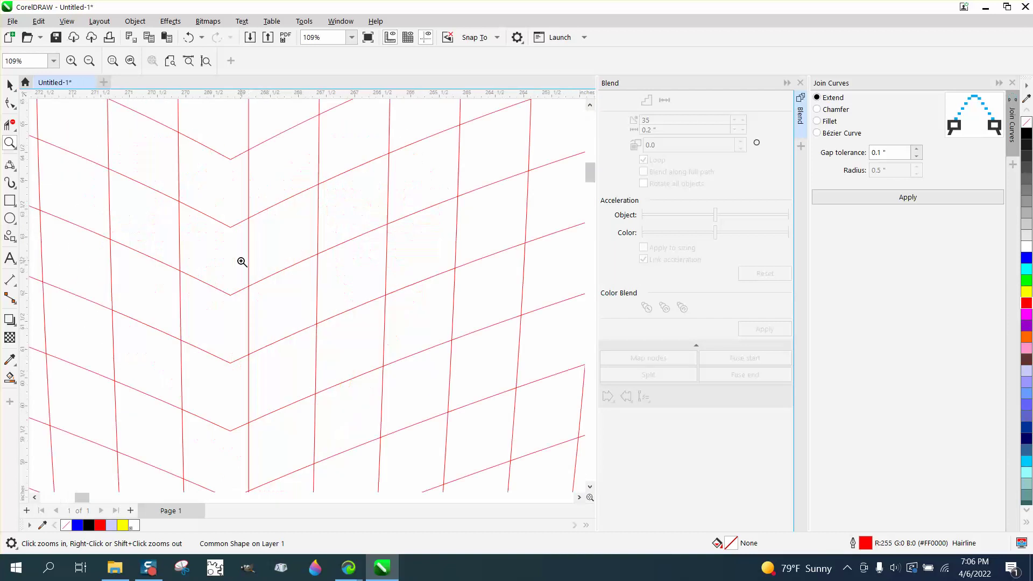
scroll(247, 246, "down", 10)
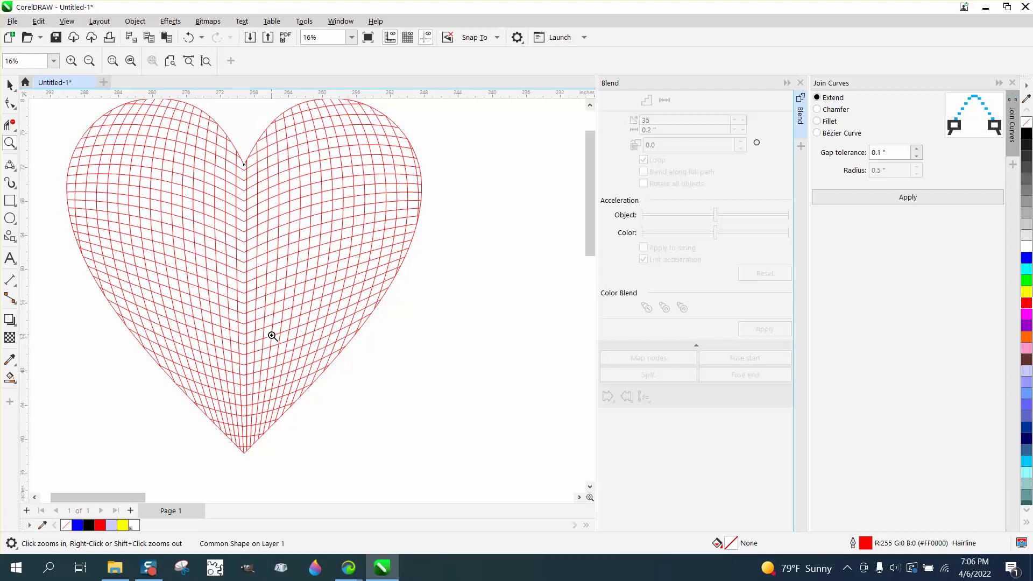
scroll(272, 335, "down", 2)
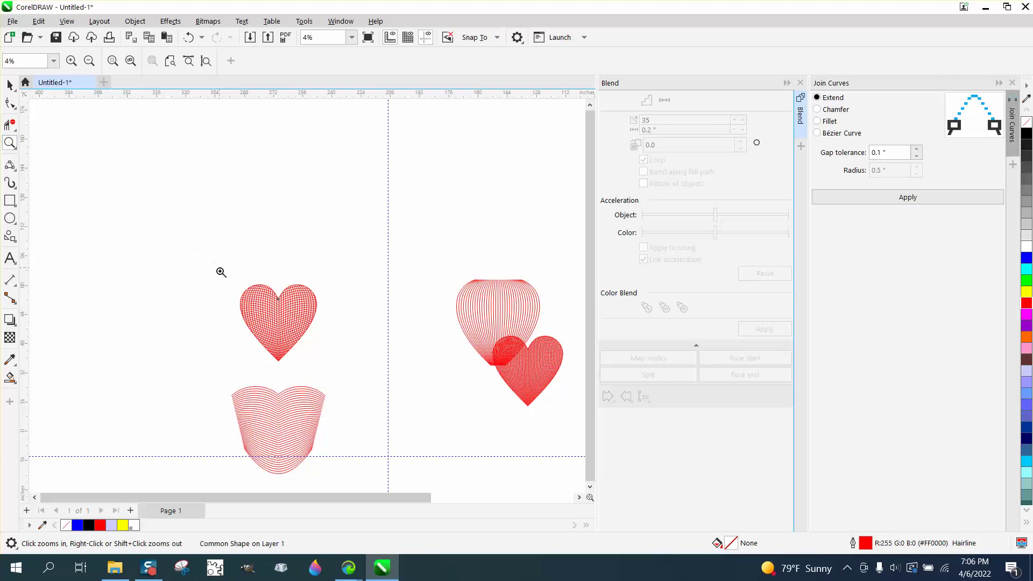
left_click_drag(231, 307, 397, 399)
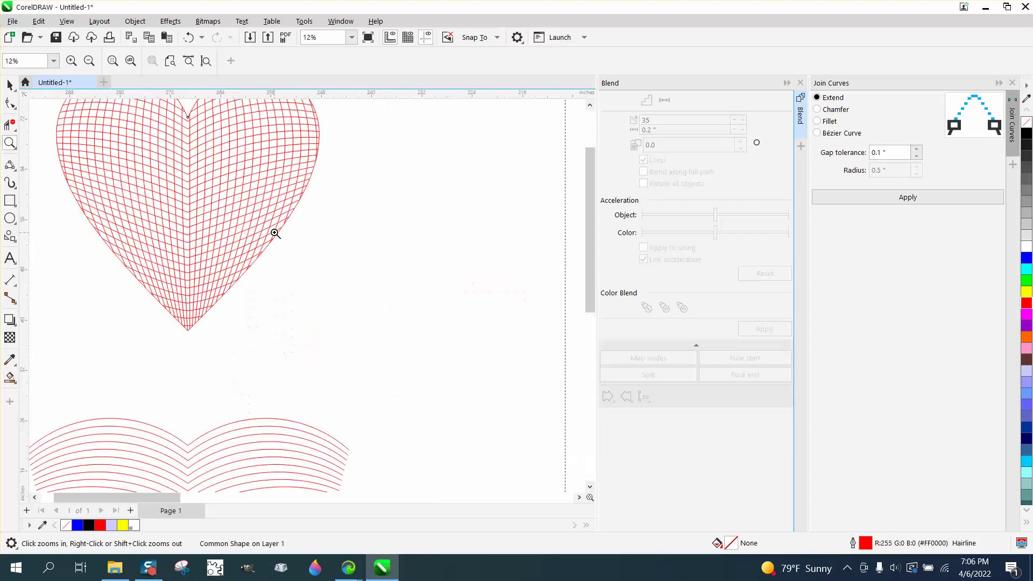
right_click(209, 326)
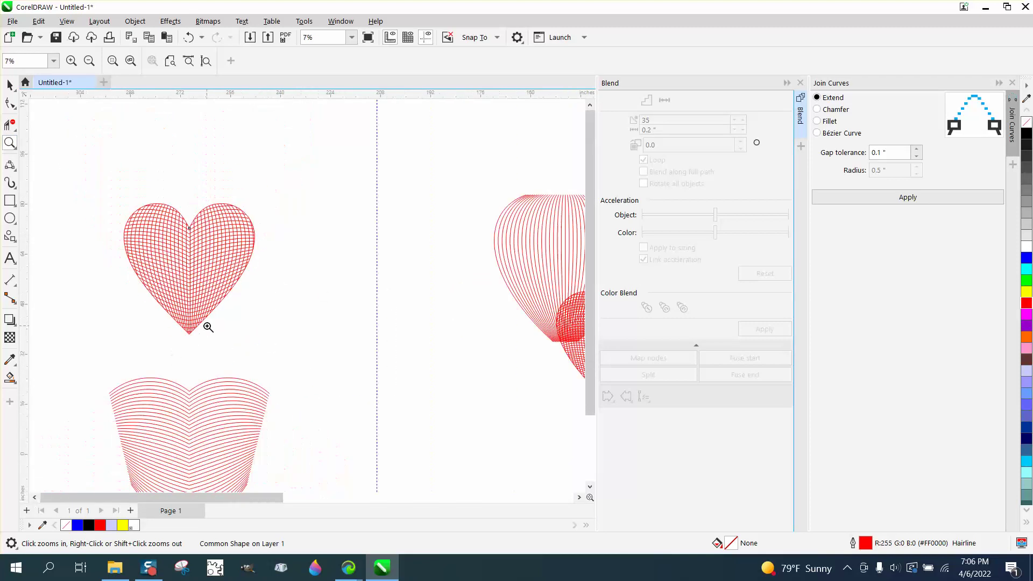
left_click_drag(107, 186, 135, 233)
left_click_drag(317, 341, 317, 341)
key("space")
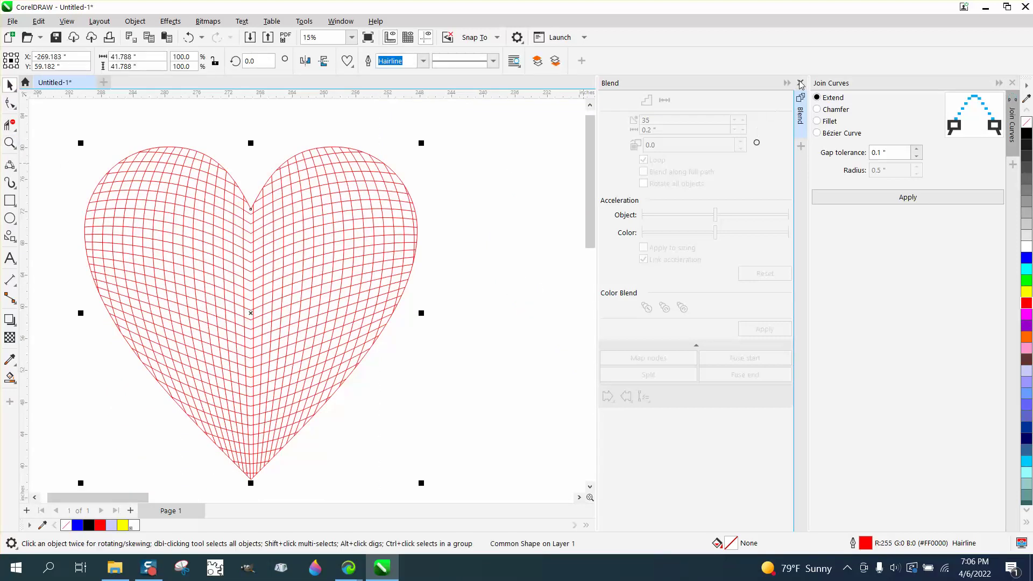
Step: Close the Blend and Join Curves dockers, make the outline heart black, and move it aside
left_click(800, 82)
left_click(1013, 83)
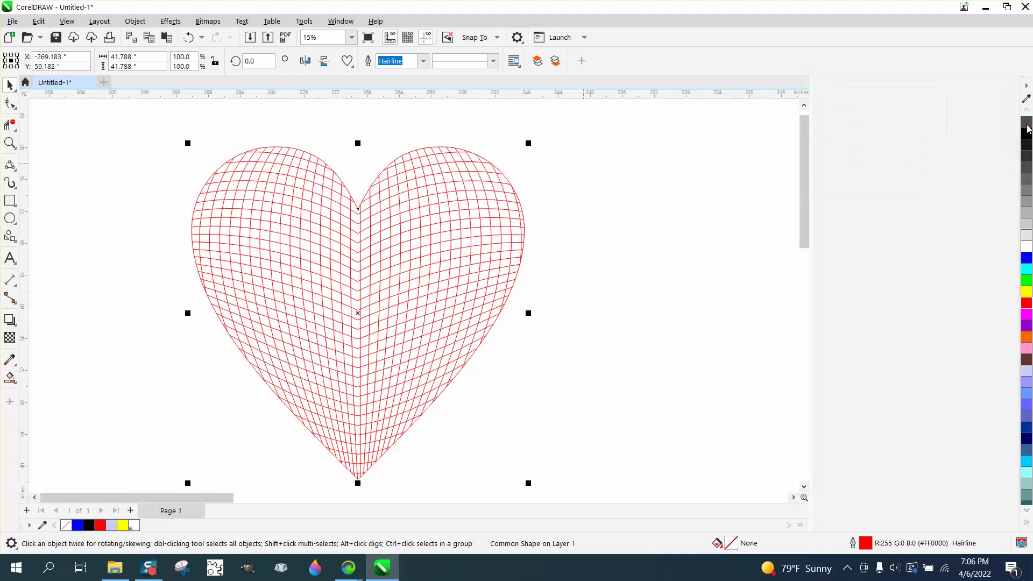
right_click(1027, 136)
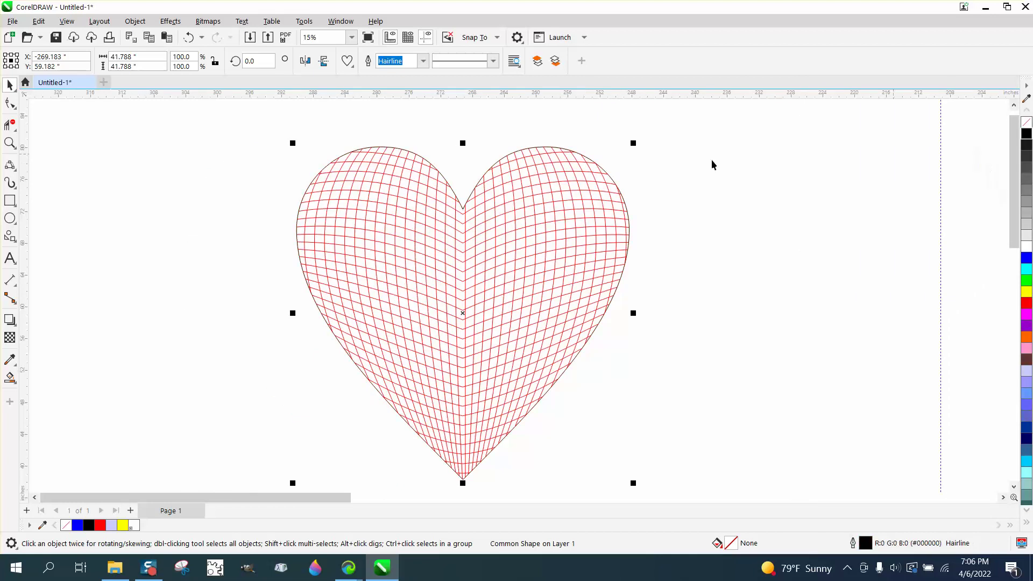
key("Left")
key("Left")
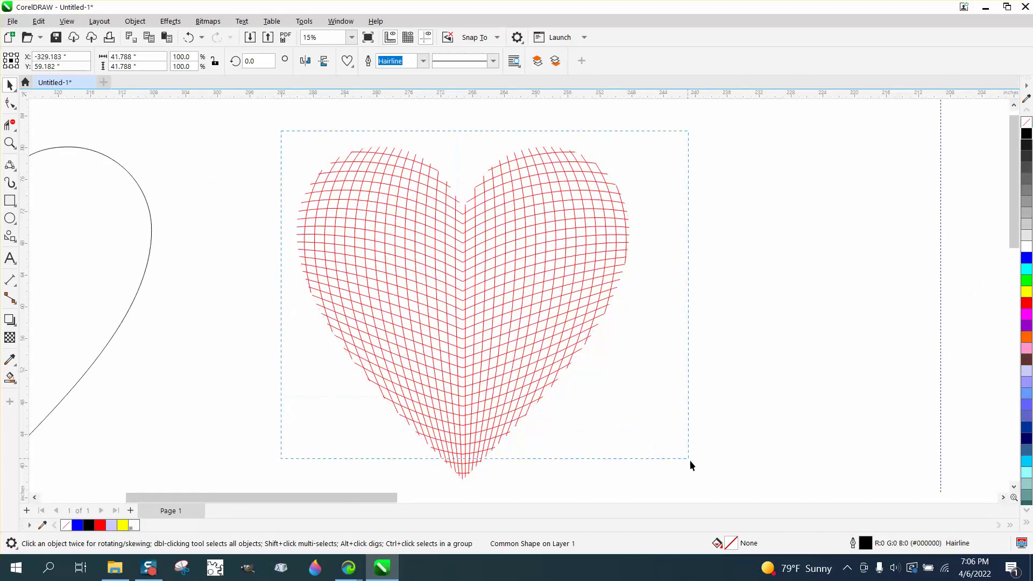
Step: Give the grid heart black 0.007 in lines and move the outline heart back onto it
left_click_drag(707, 489, 708, 489)
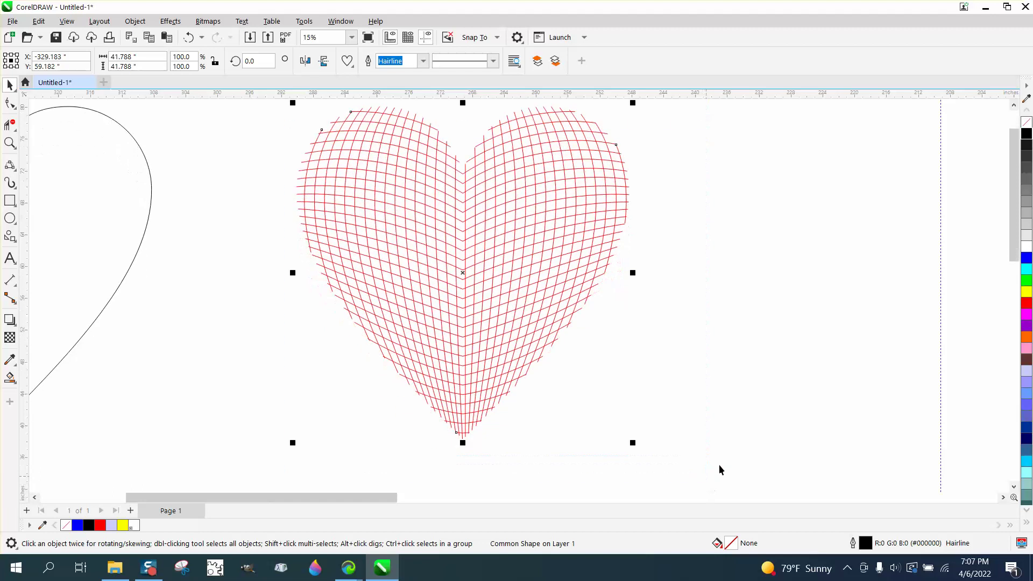
right_click(1026, 138)
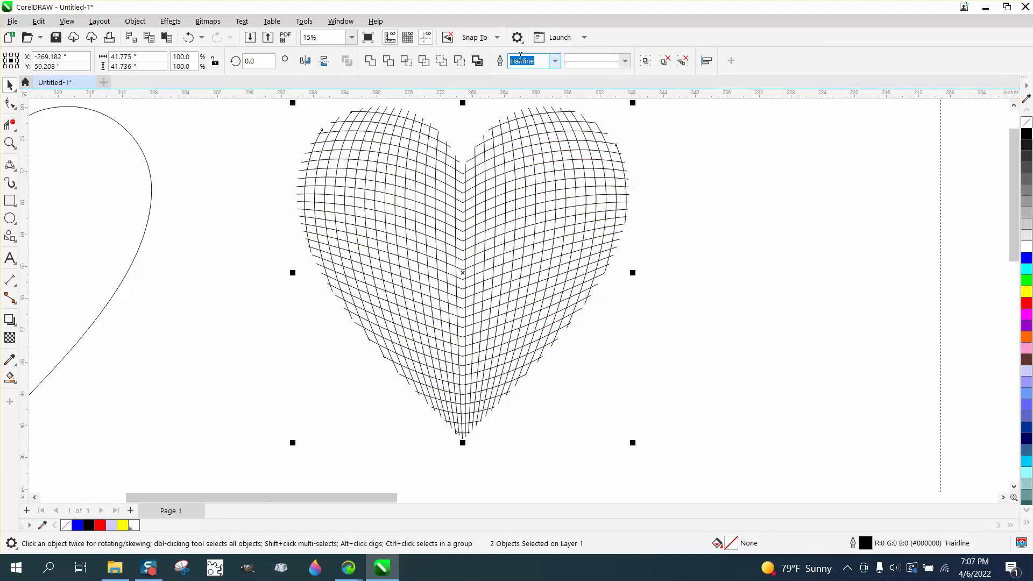
left_click(554, 61)
left_click(532, 93)
left_click(151, 208)
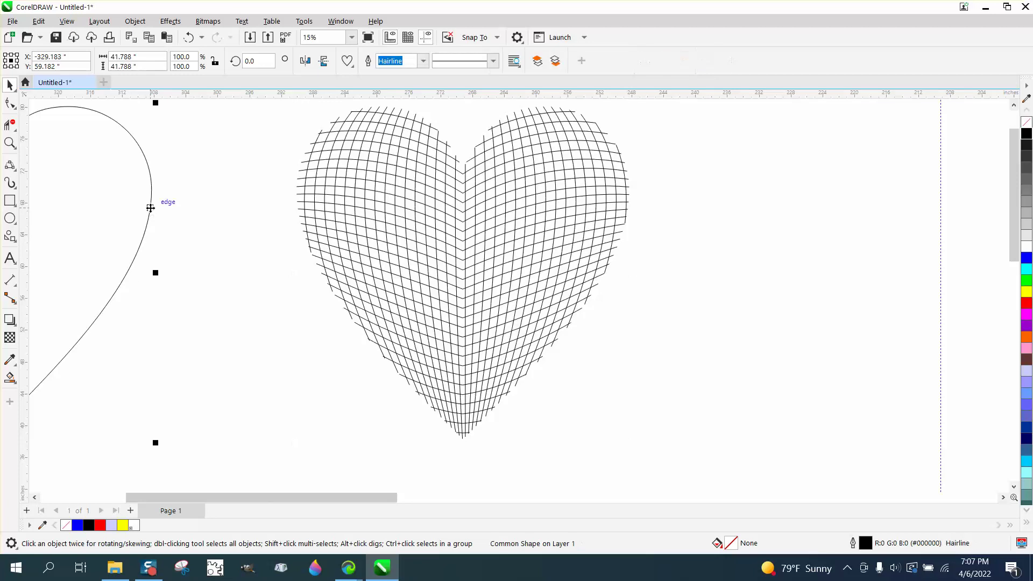
key("Right")
key("Right")
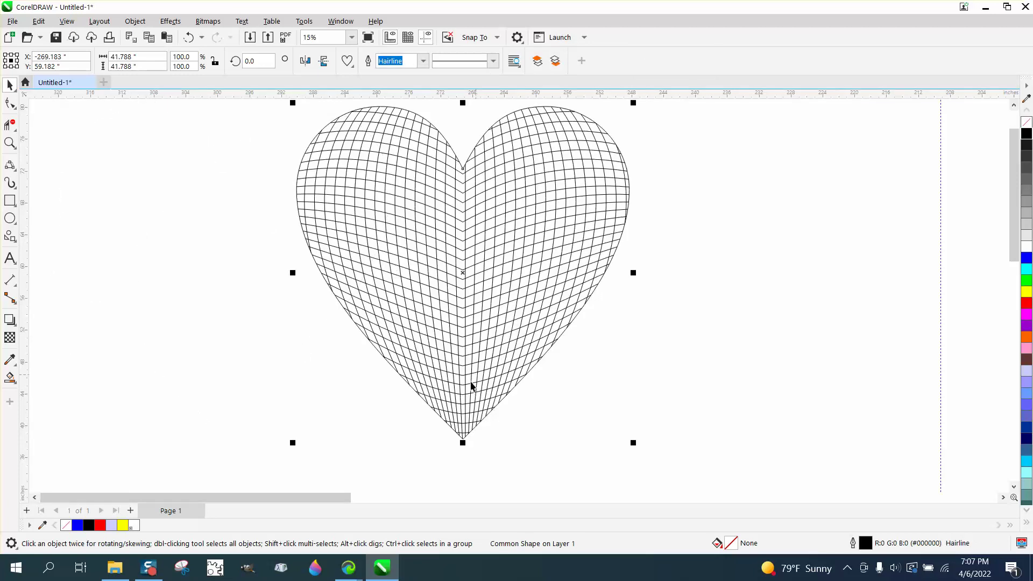
Step: Zoom in to frame the finished heart
scroll(457, 405, "down", 1)
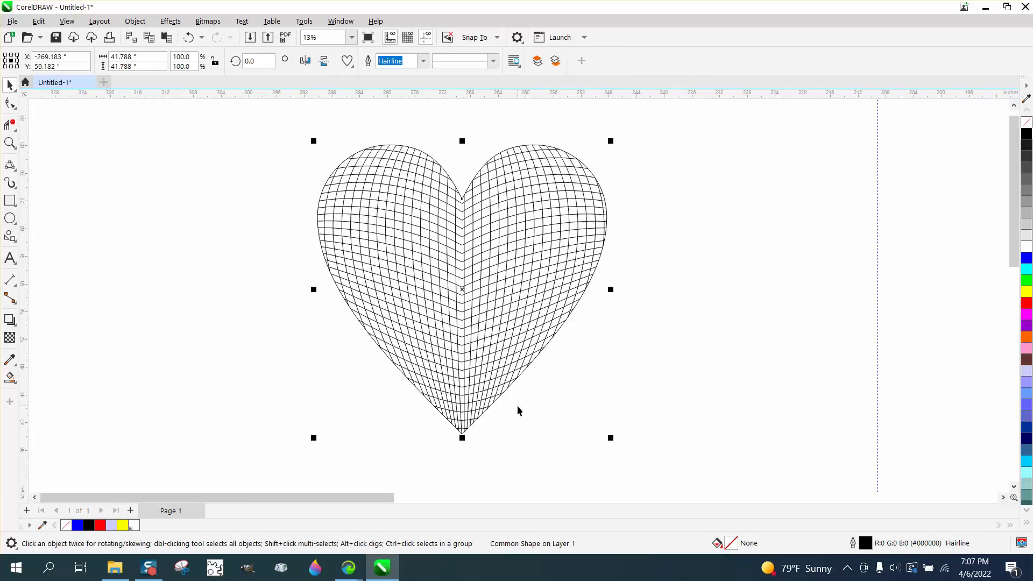
left_click(10, 143)
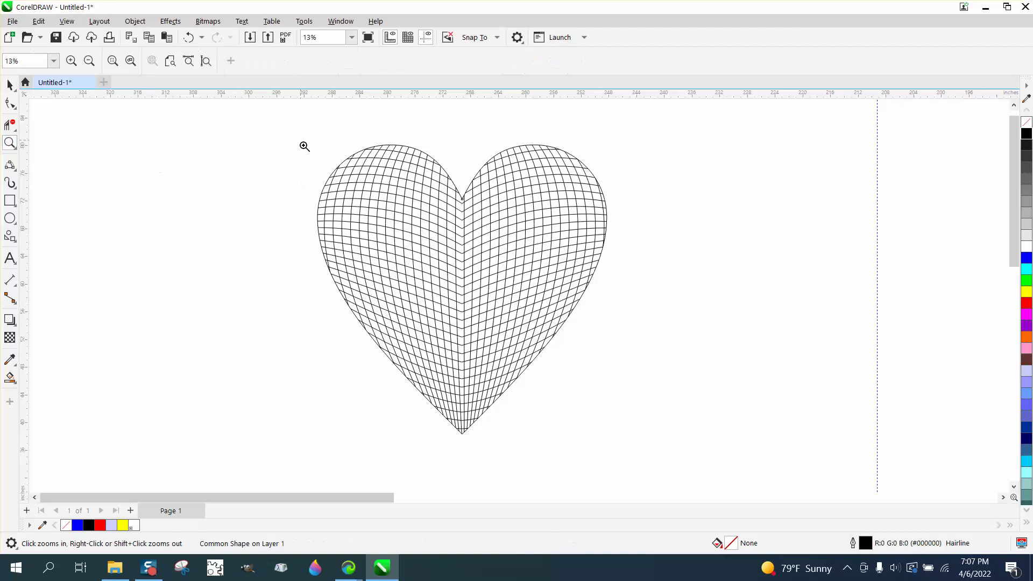
left_click_drag(302, 143, 698, 437)
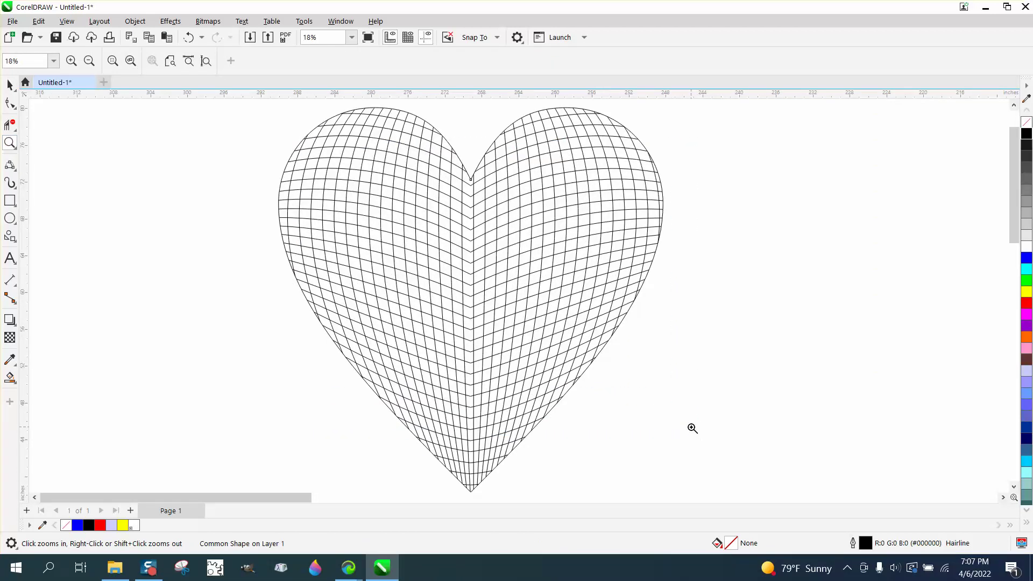